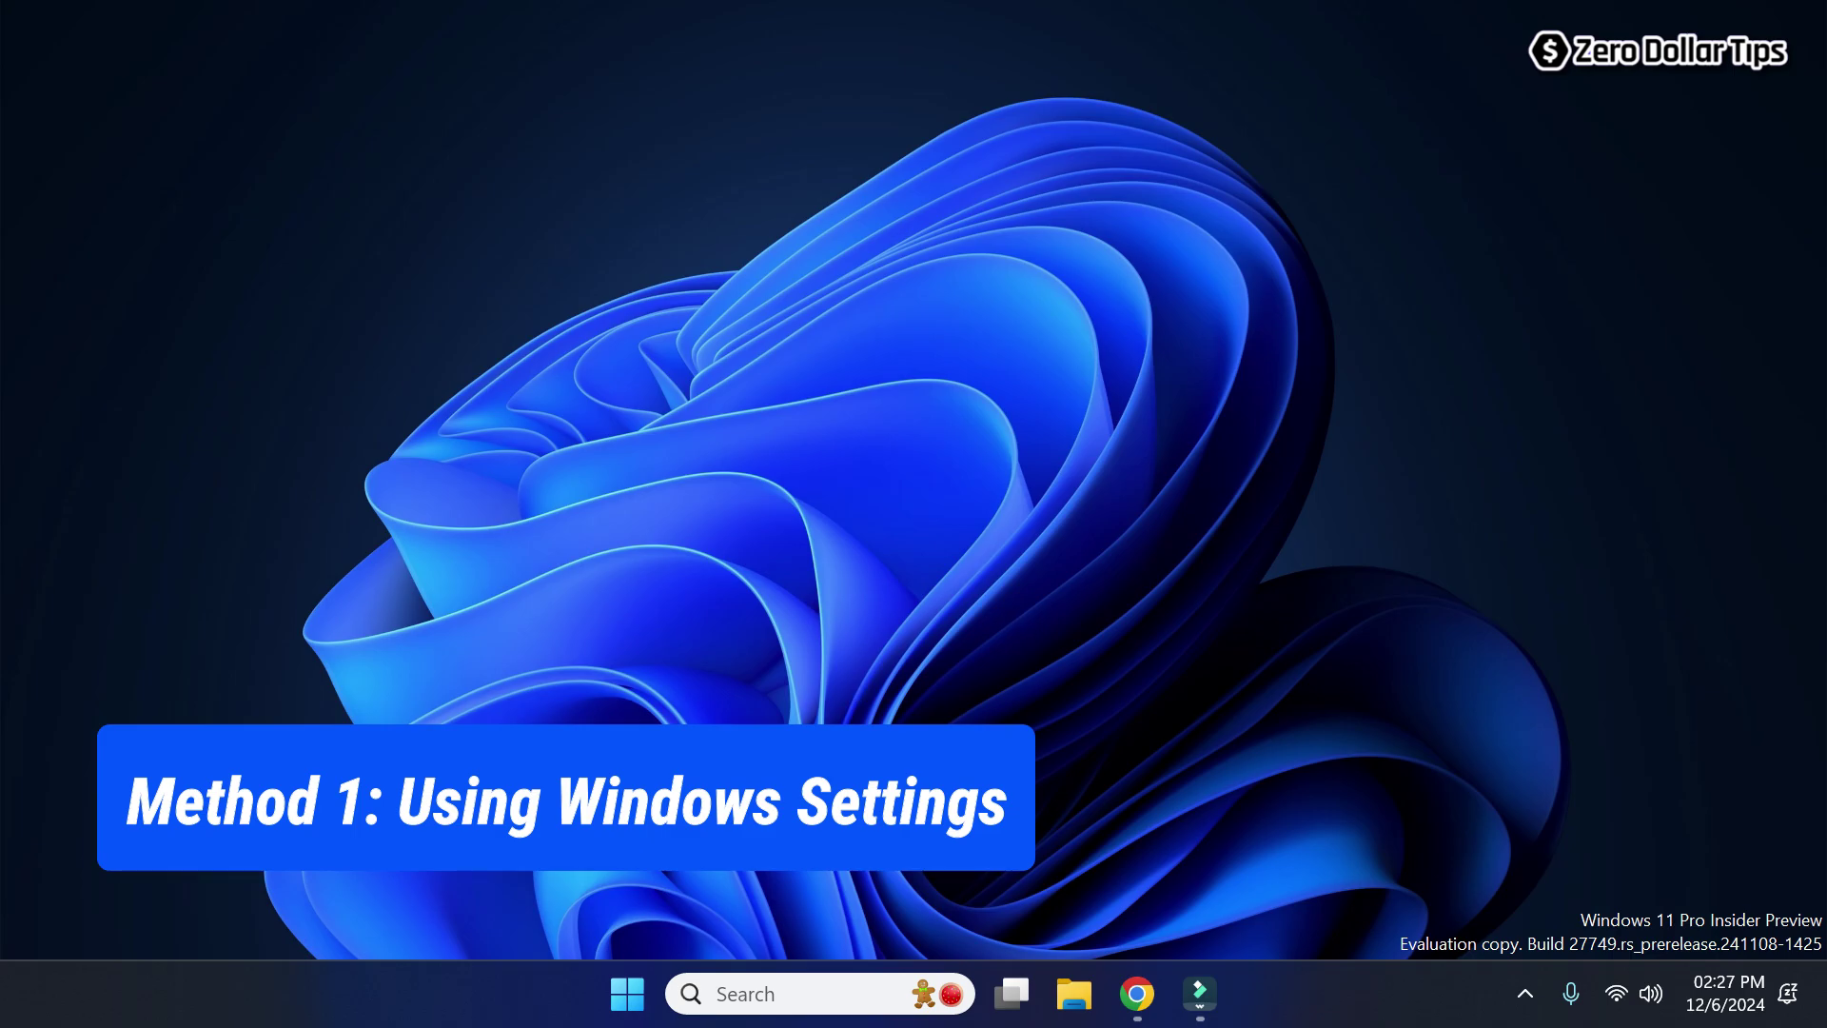
# - Open Settings from the Start right-click menu and go to Bluetooth & devices > Mouse
pyautogui.rightClick(624, 999)
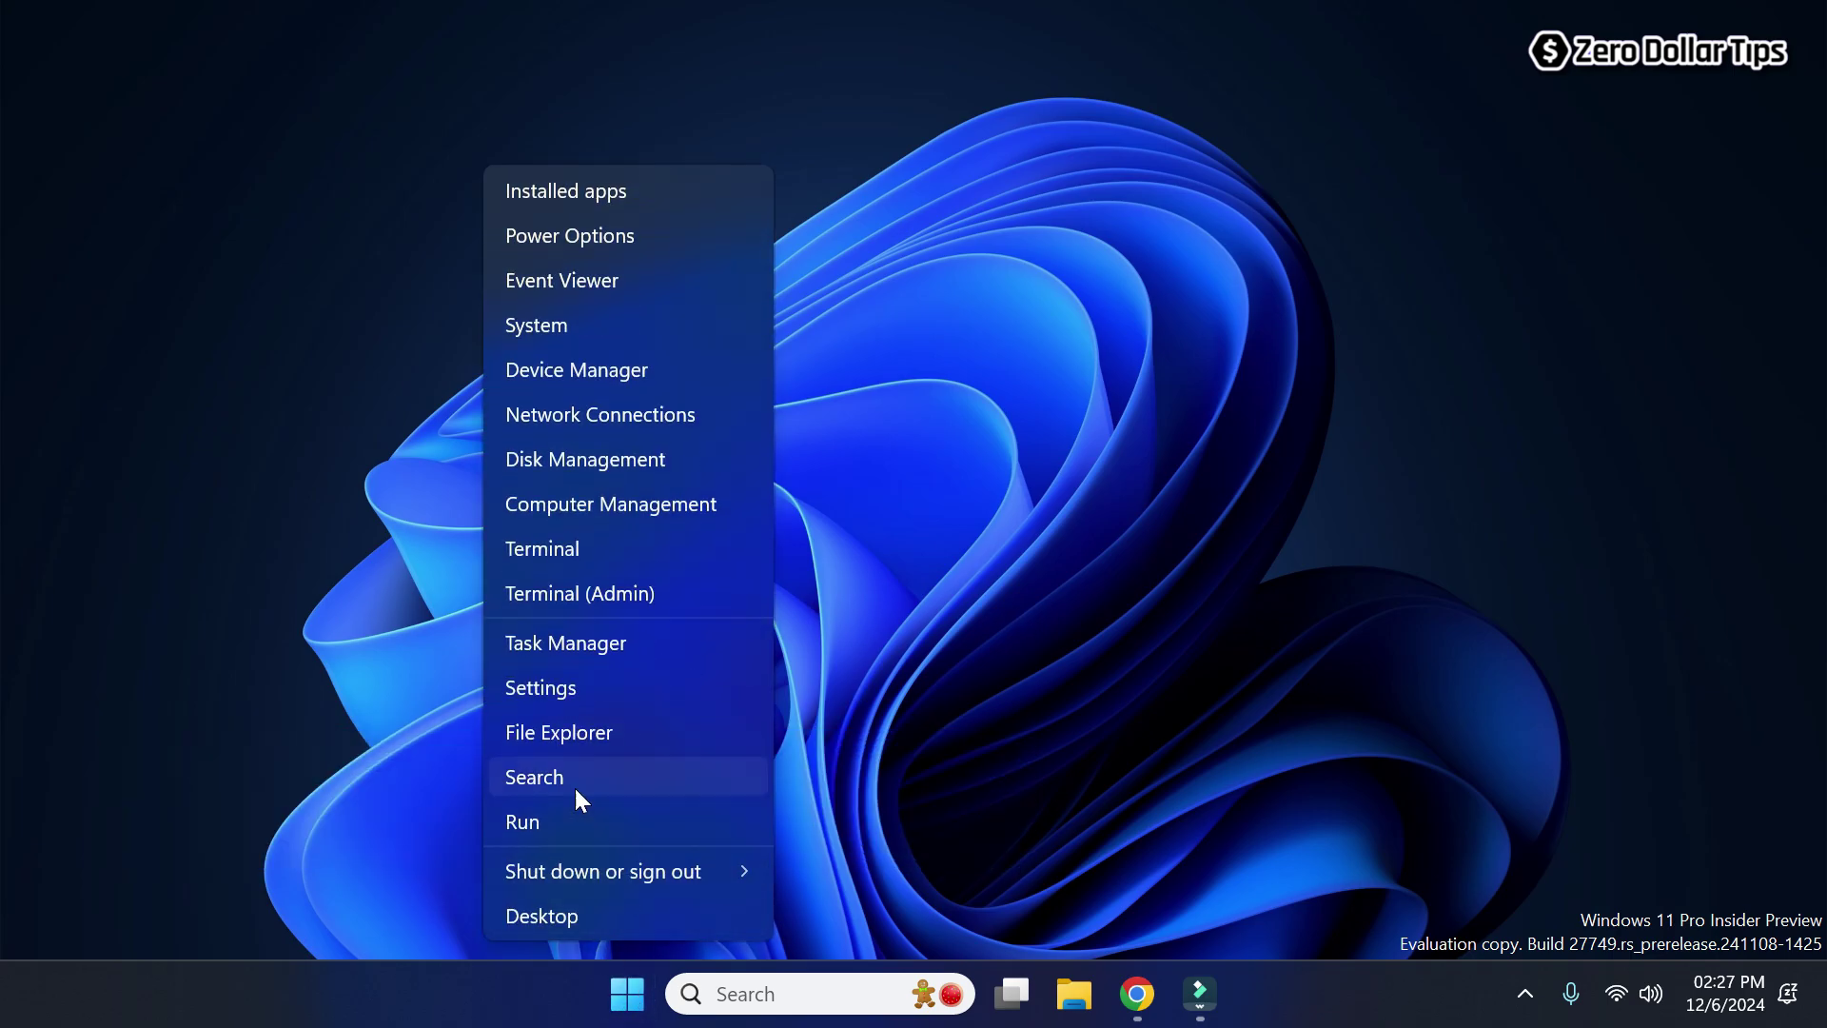
pyautogui.click(543, 687)
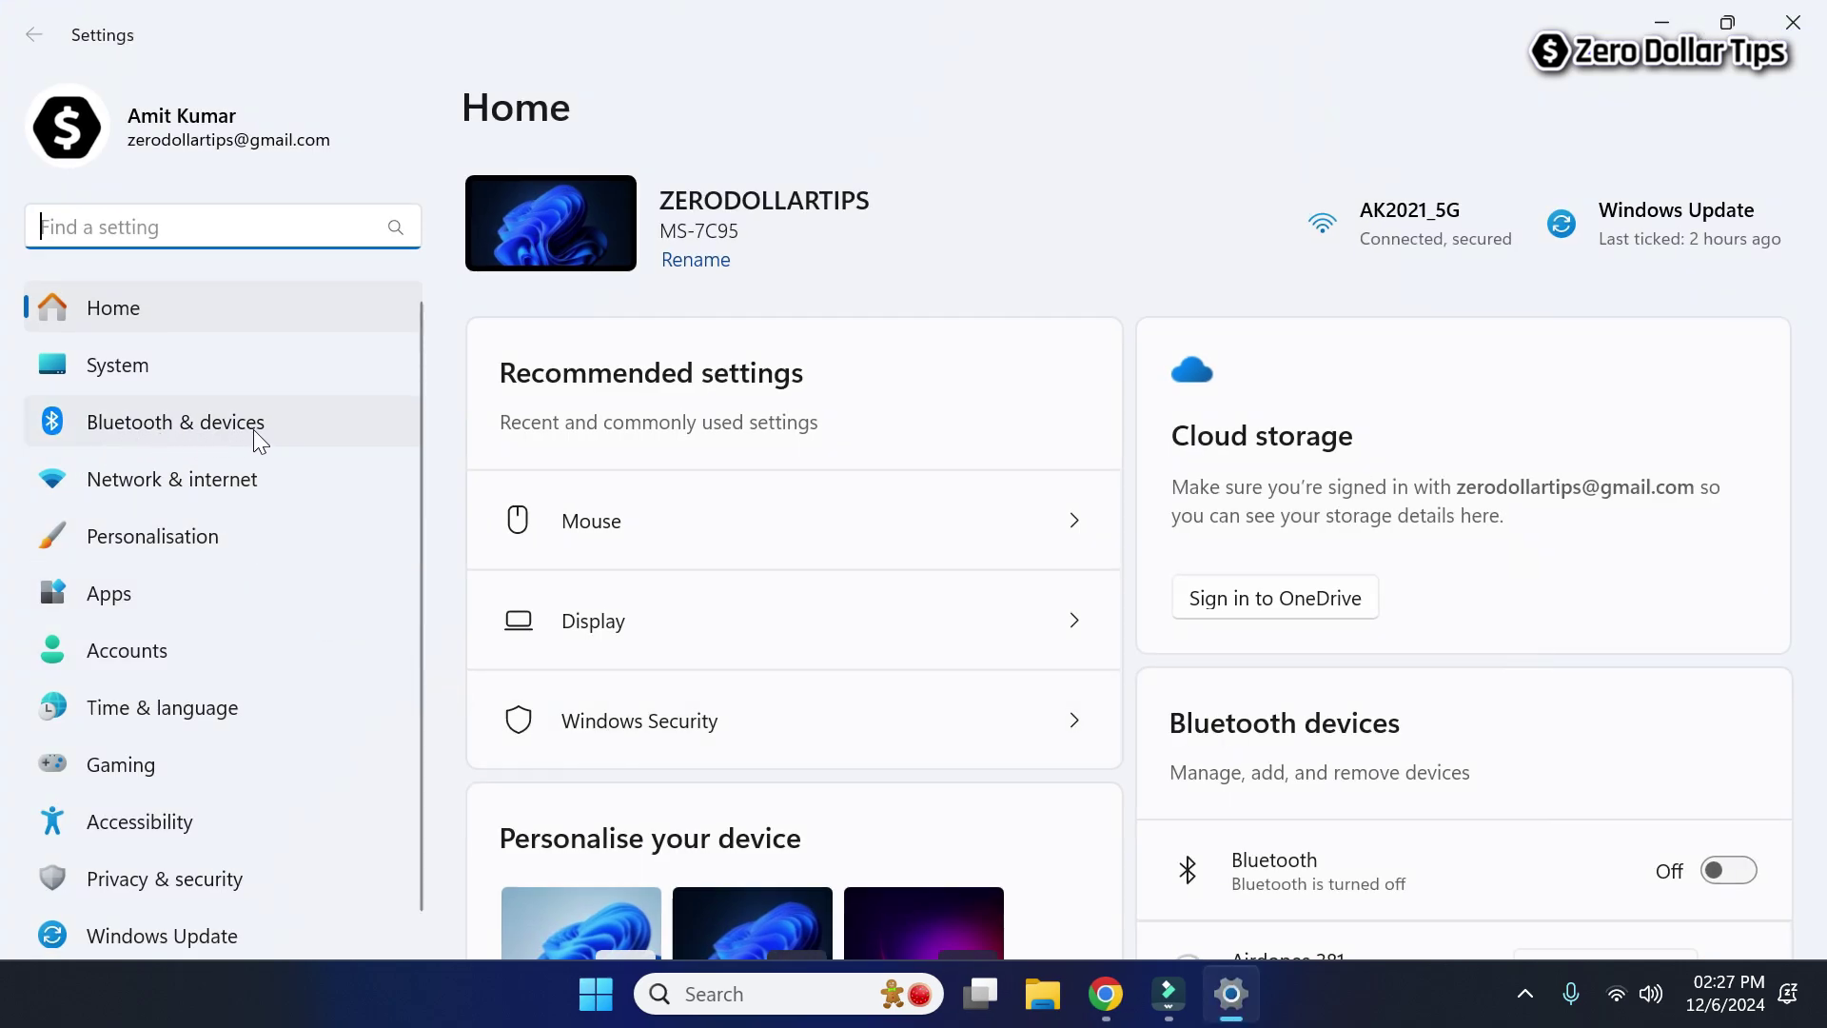
pyautogui.click(220, 430)
pyautogui.scroll(-1, 1822, 276)
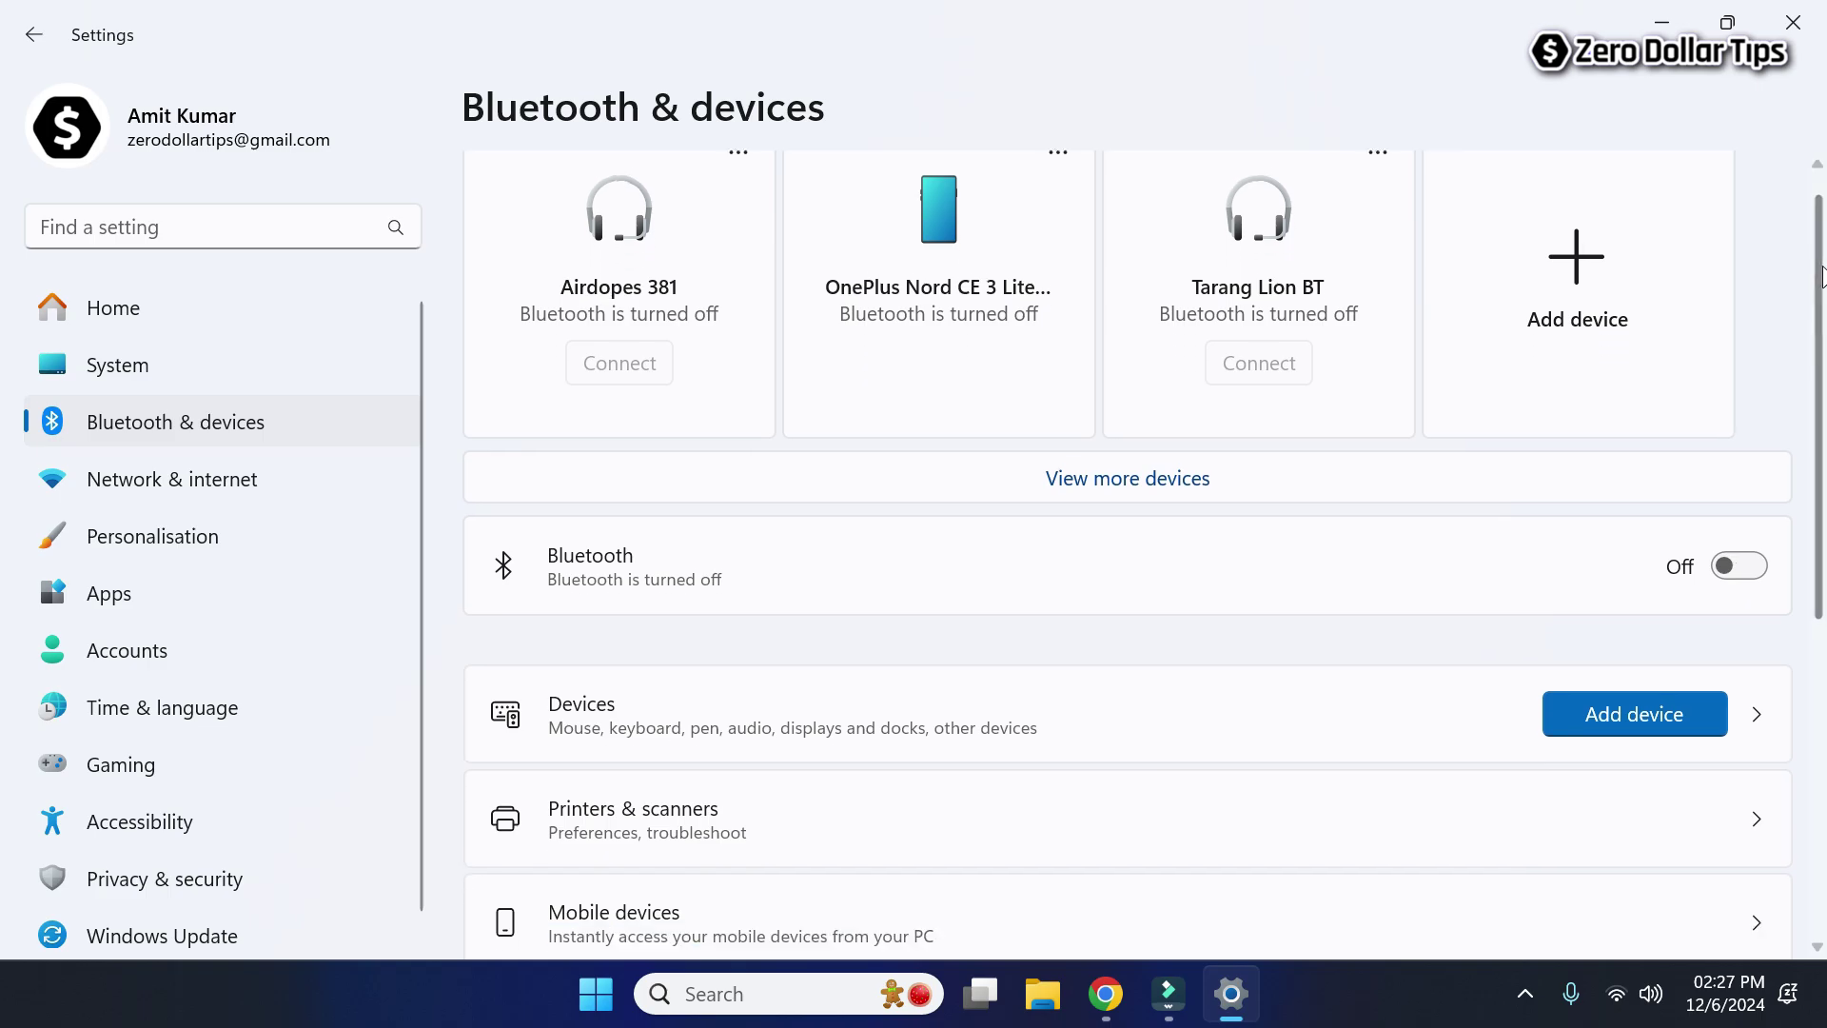
pyautogui.scroll(-5, 1823, 276)
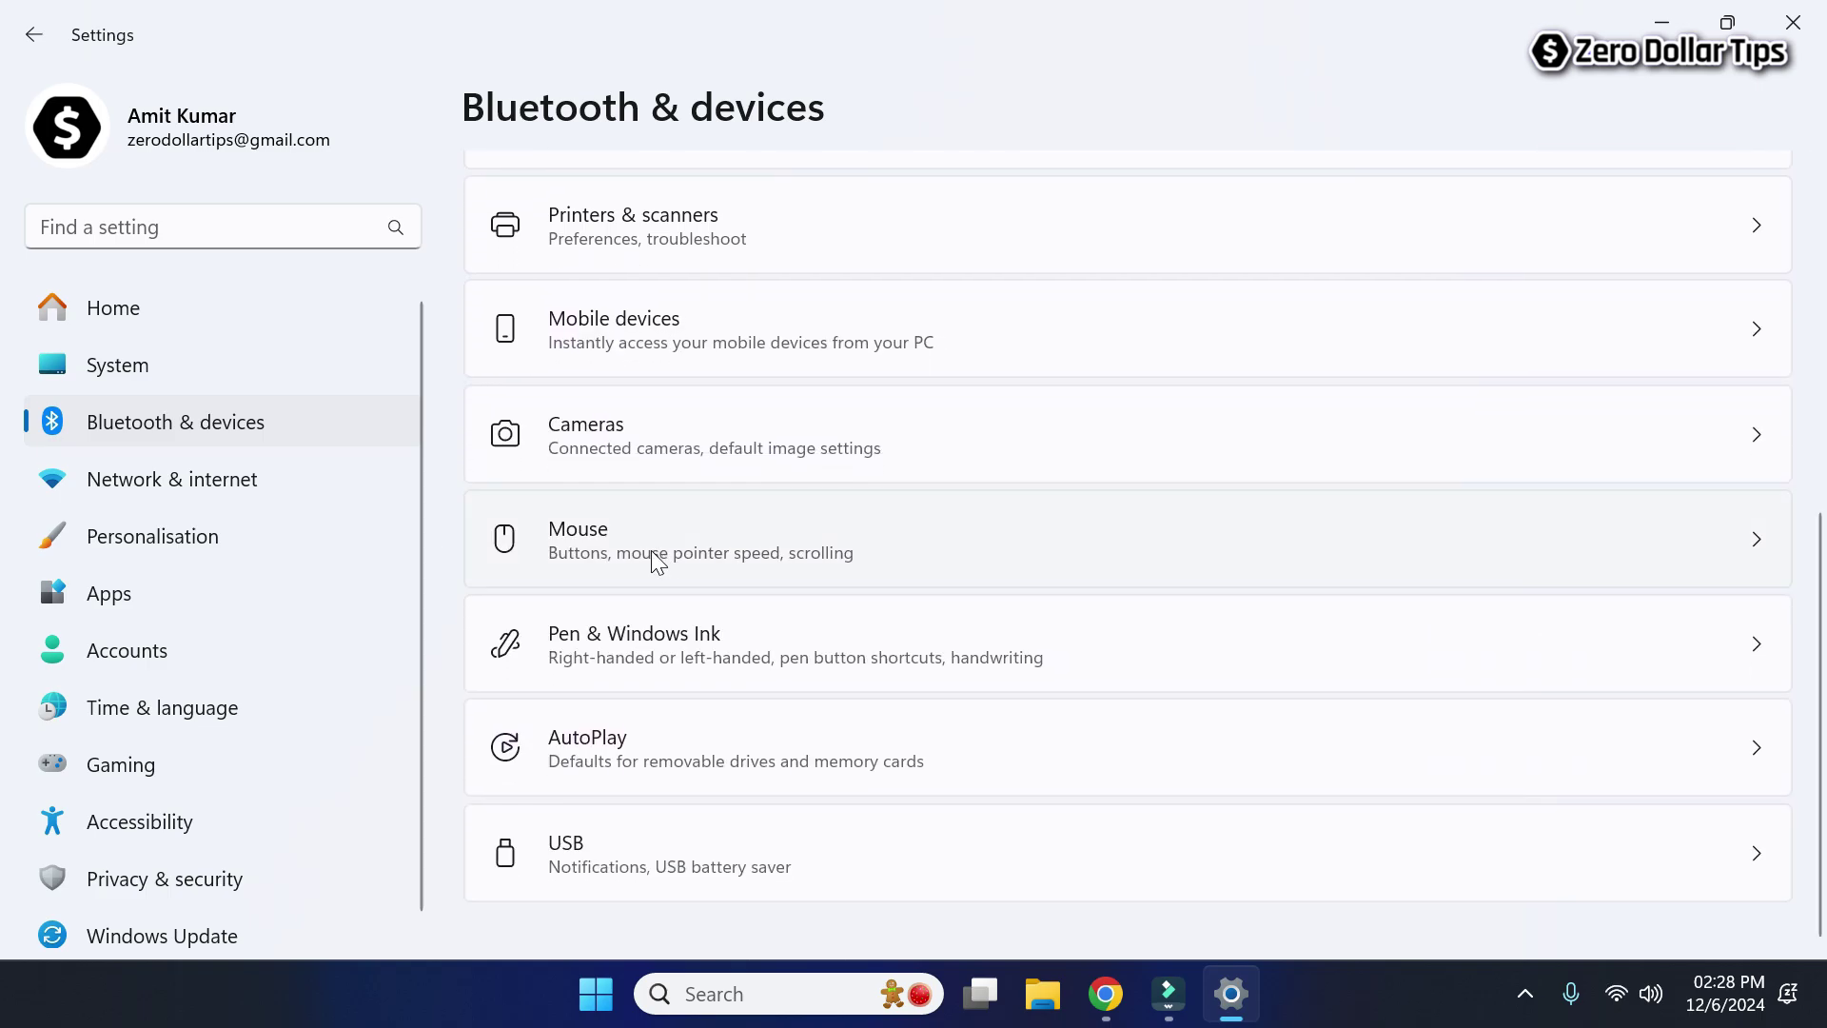
pyautogui.click(614, 539)
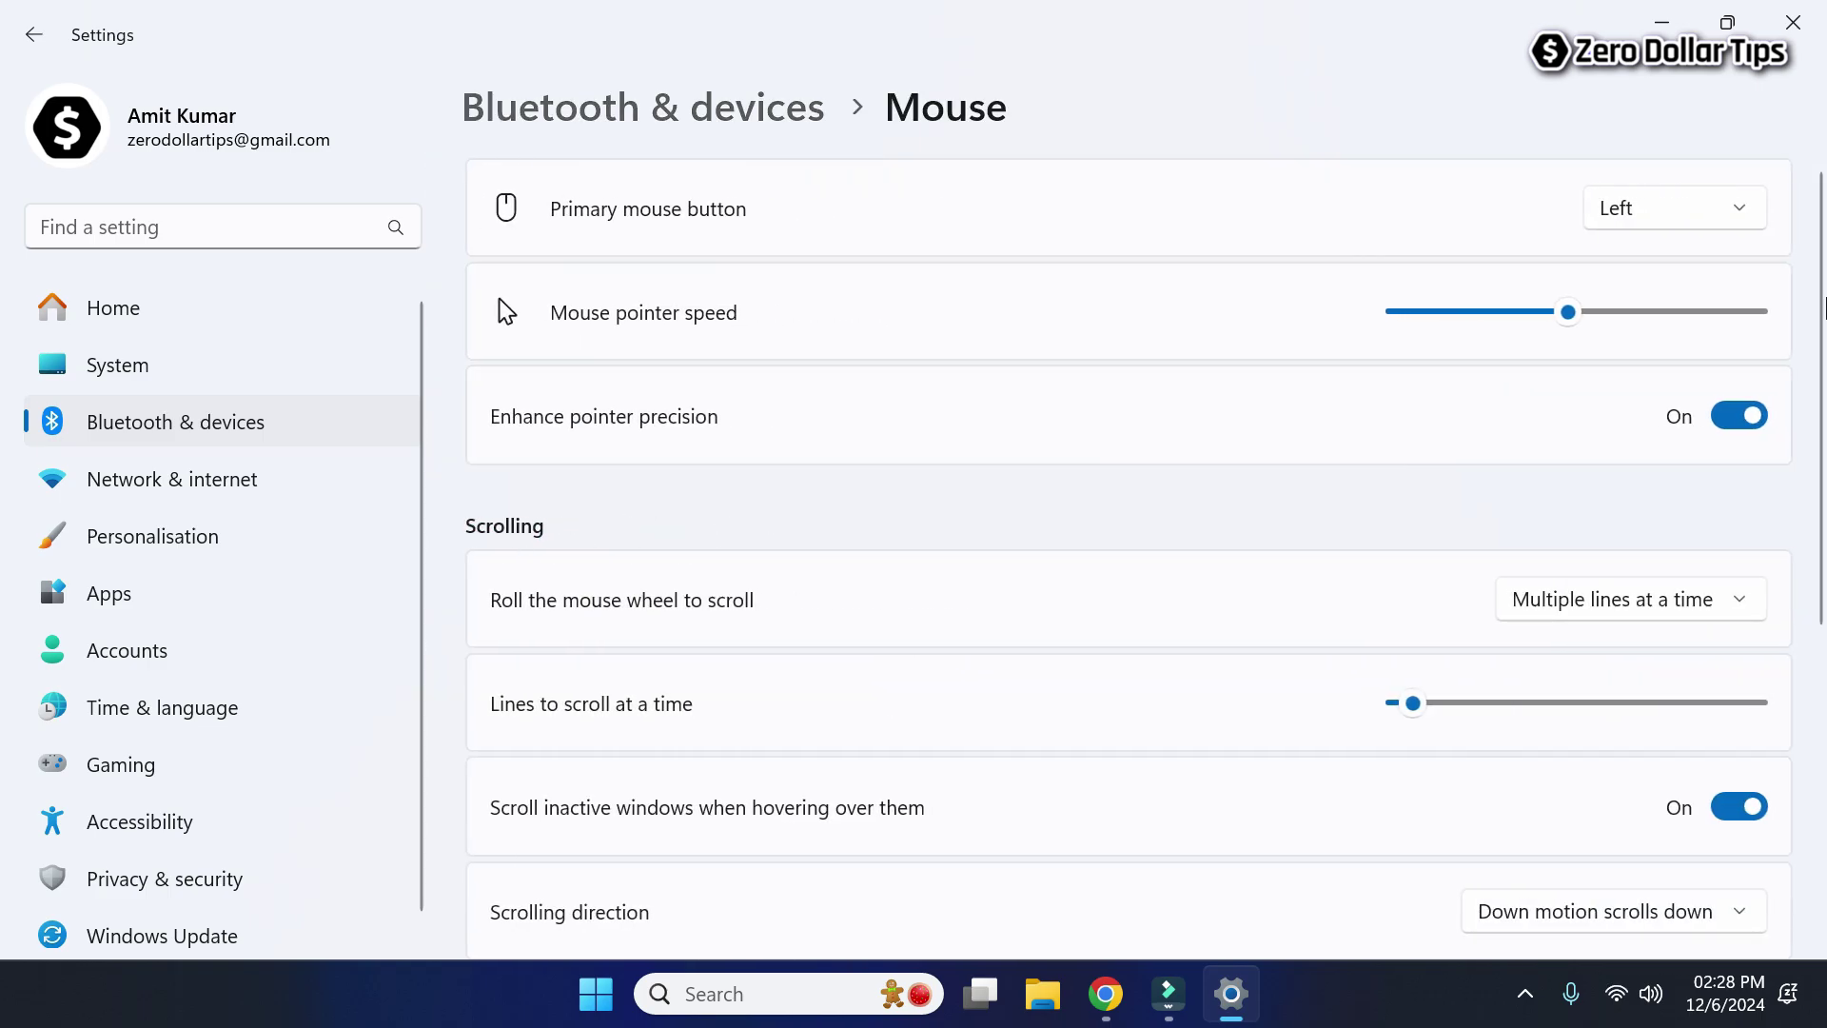
# - Drag the Lines to scroll at a time slider upward, settling at 10 lines
pyautogui.scroll(-3, 1808, 411)
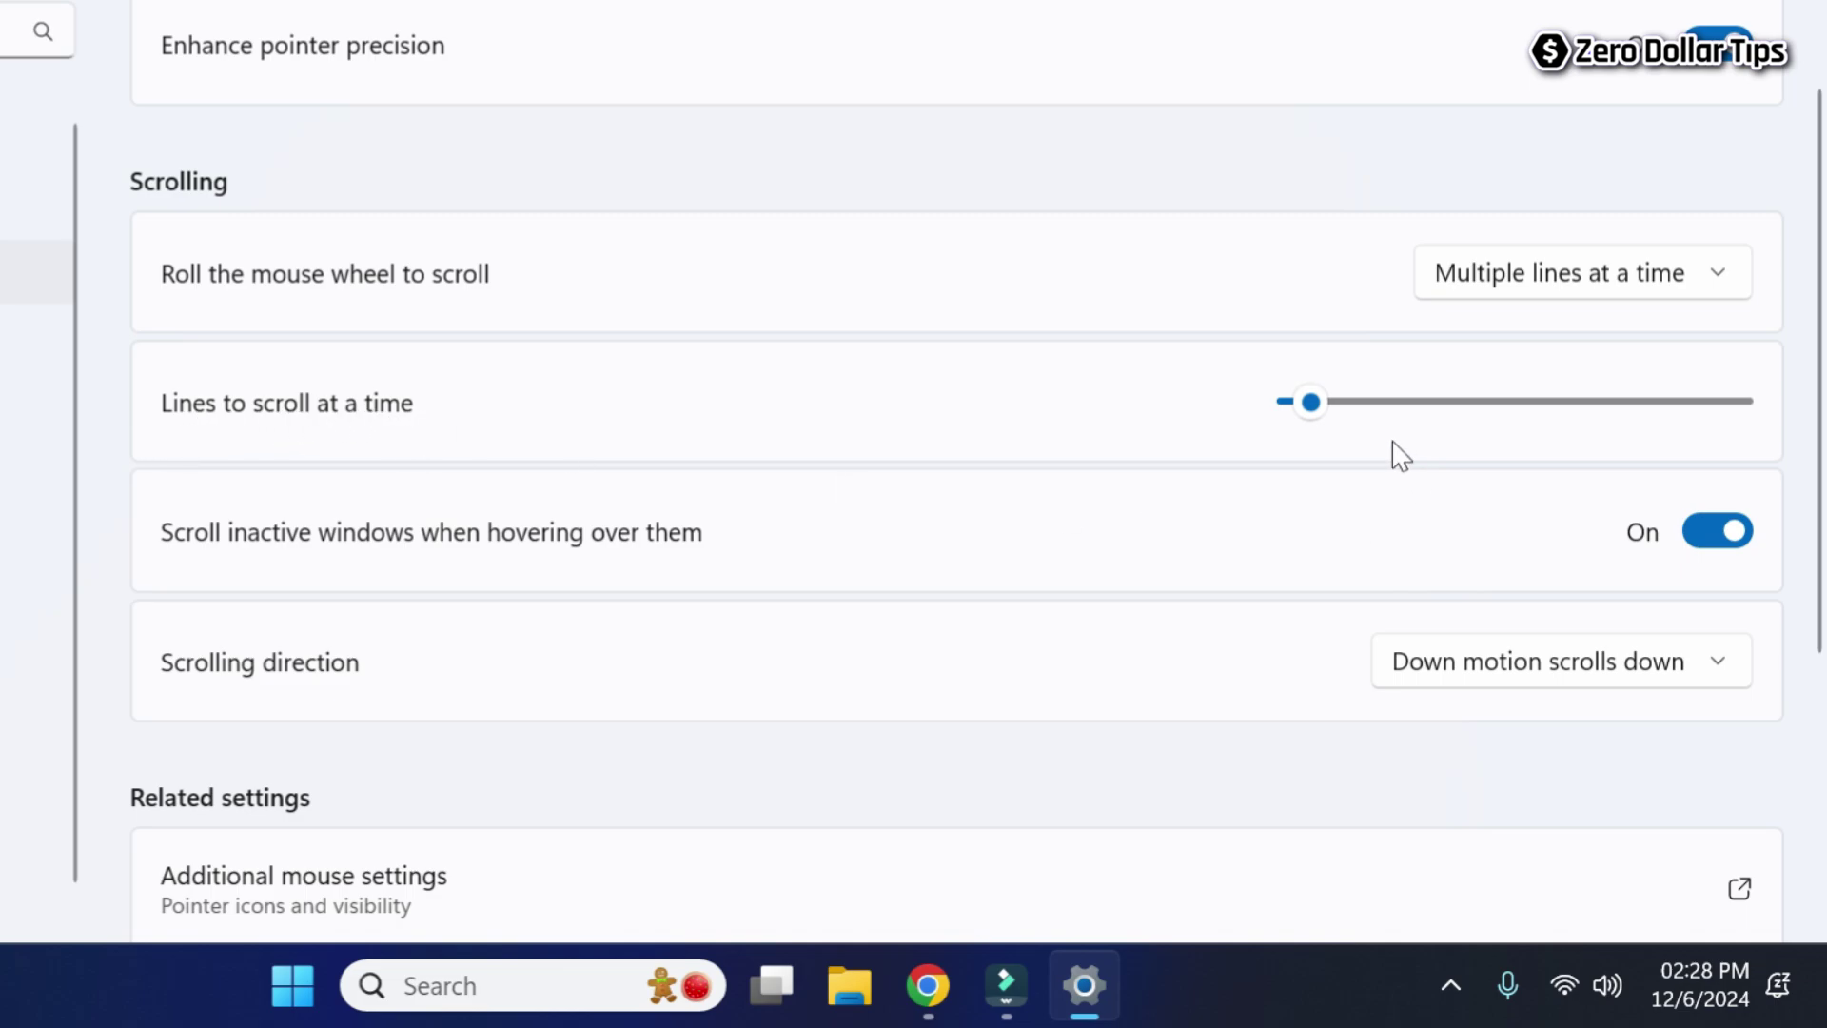
pyautogui.moveTo(1310, 405)
pyautogui.moveTo(1320, 404); pyautogui.dragTo(1359, 411)
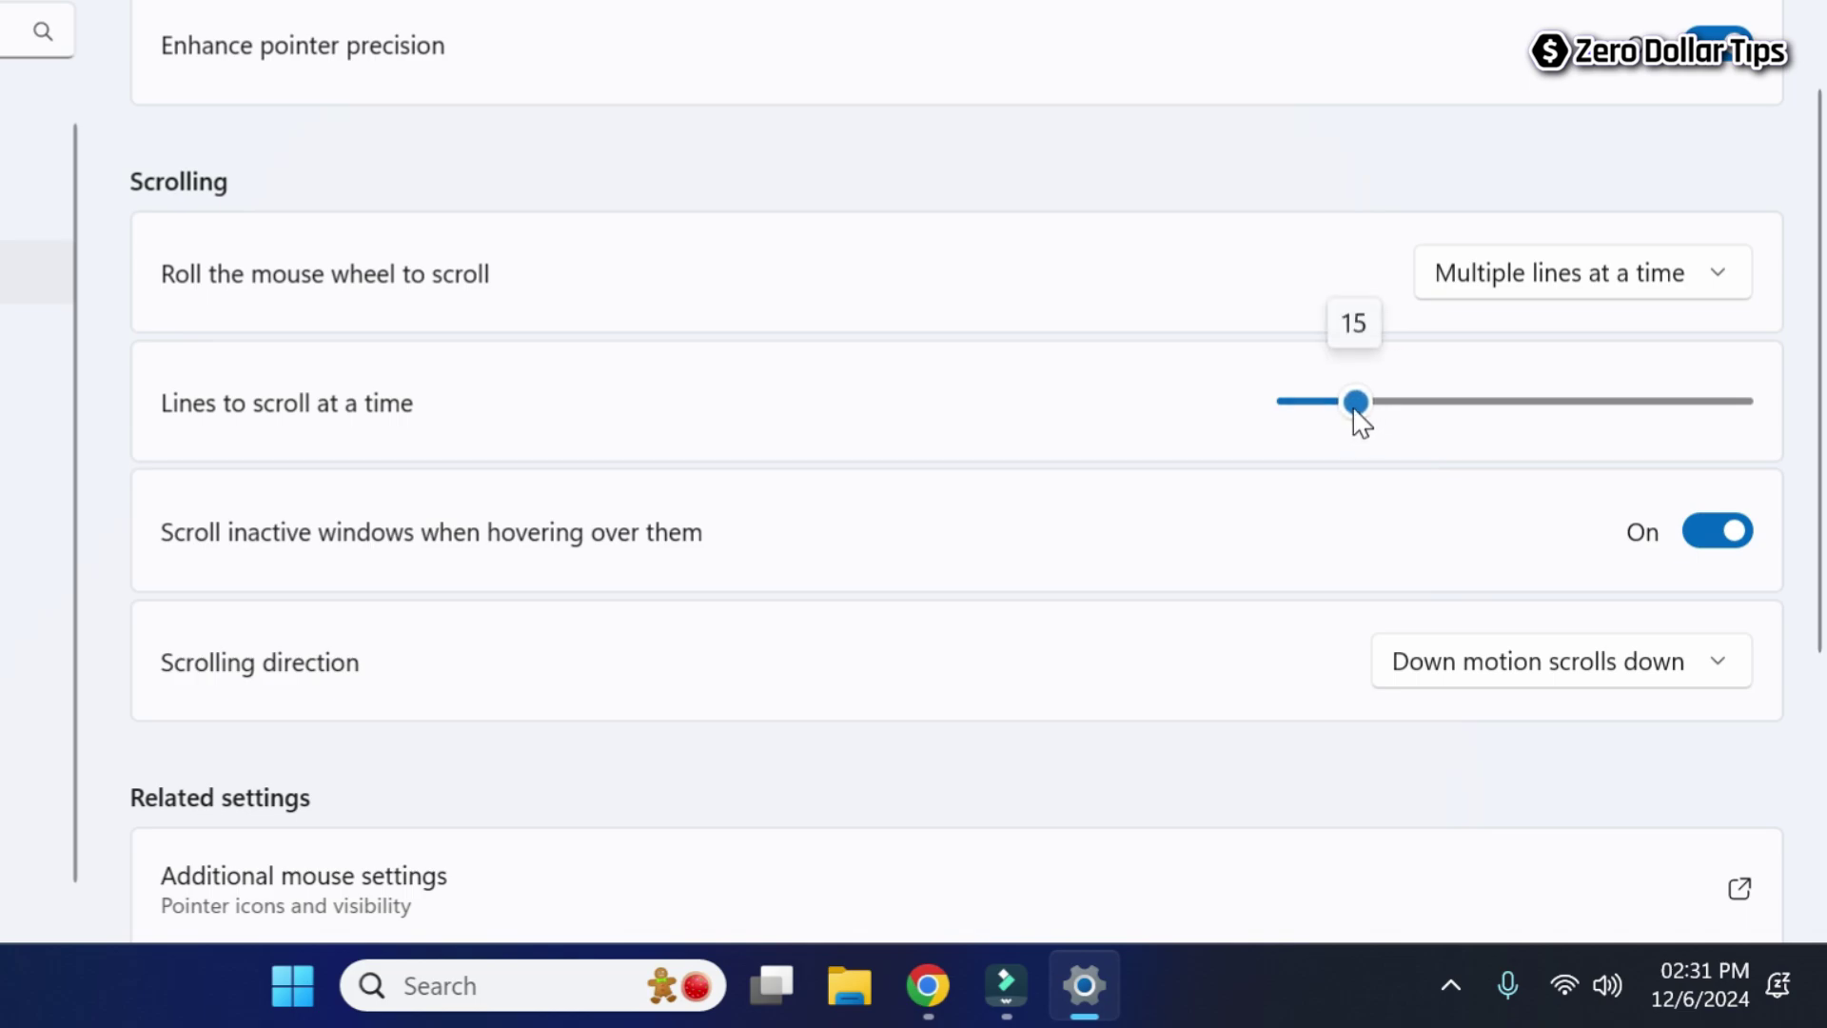
pyautogui.scroll(-1, 1195, 420)
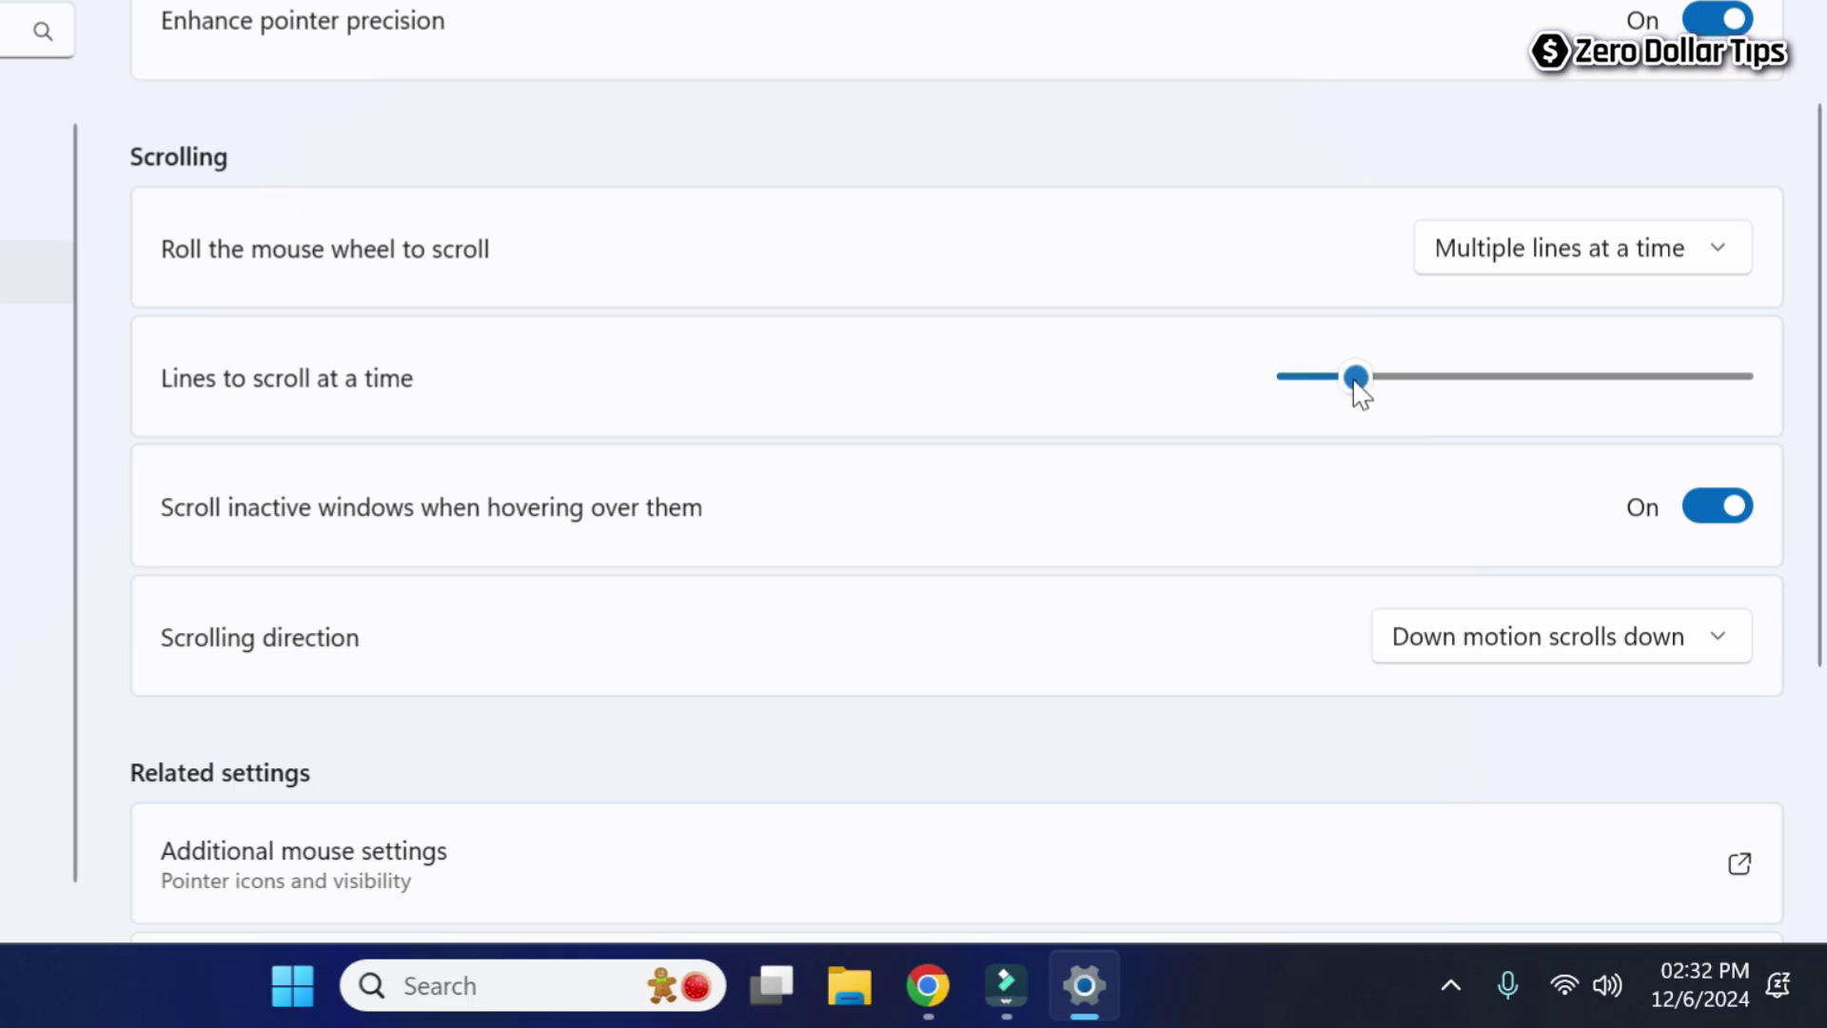
pyautogui.moveTo(1354, 379)
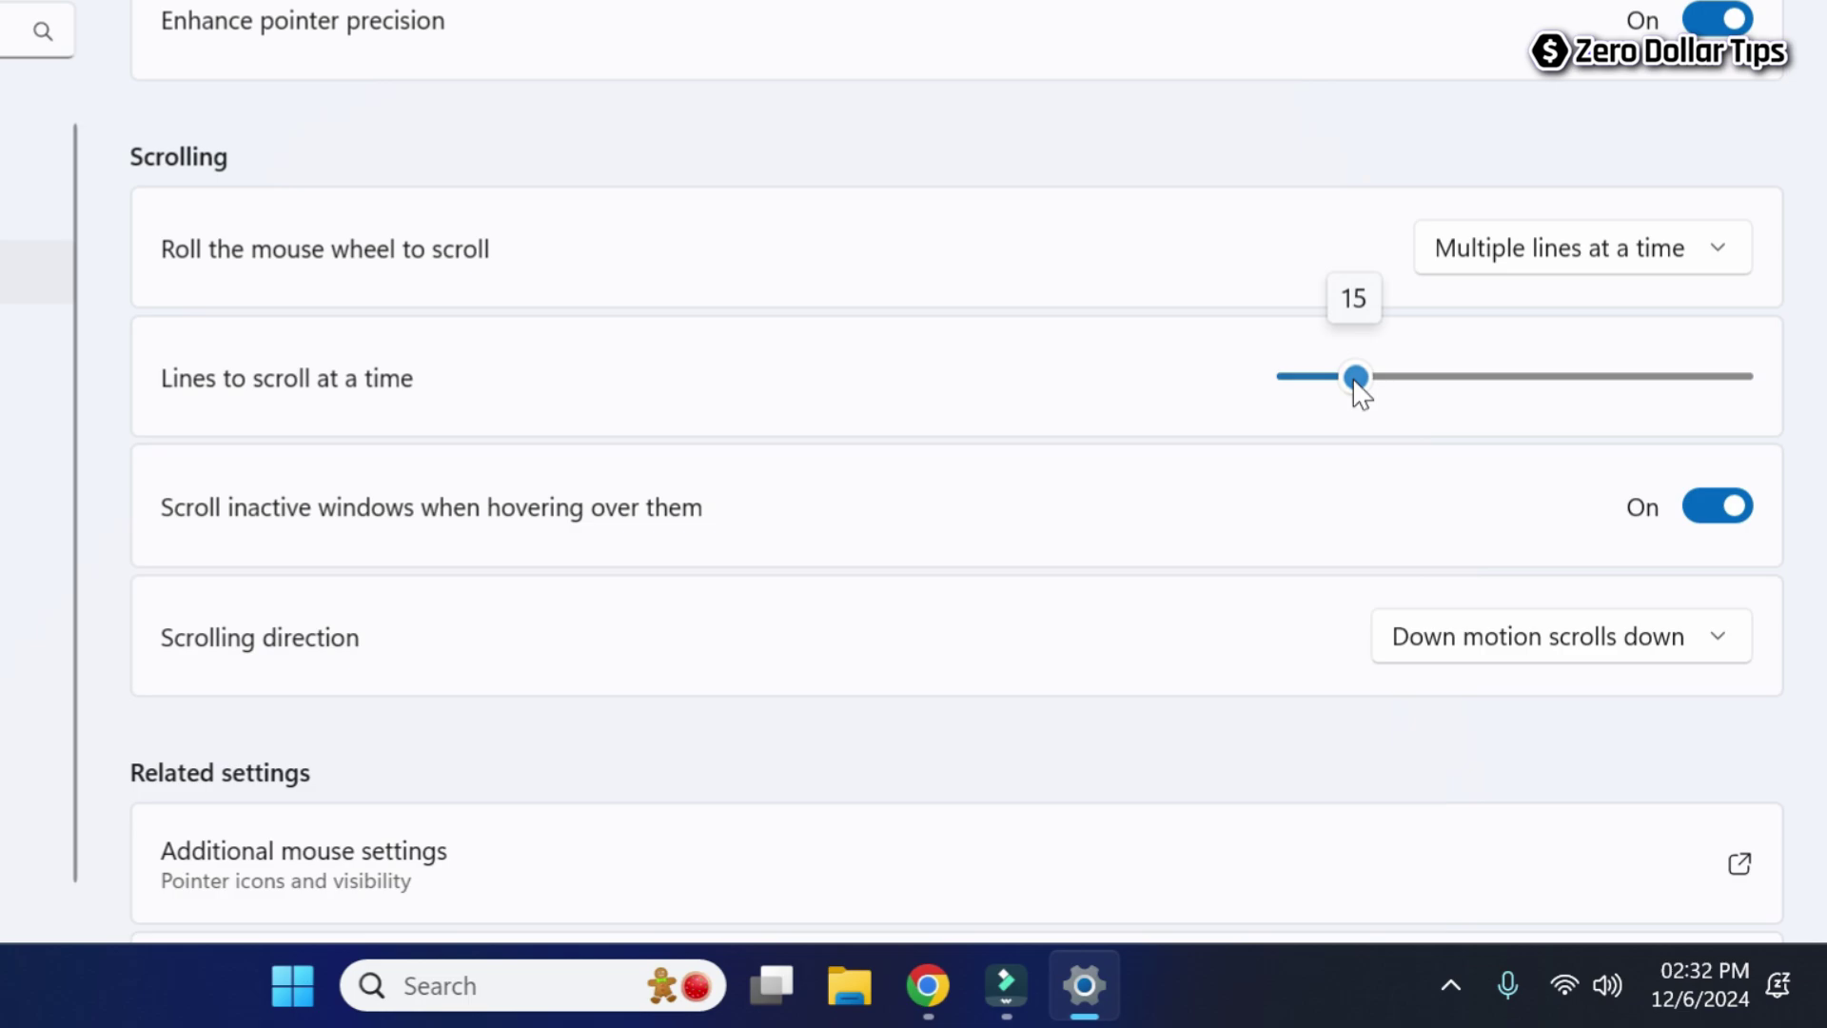
pyautogui.moveTo(1355, 378); pyautogui.dragTo(1422, 378)
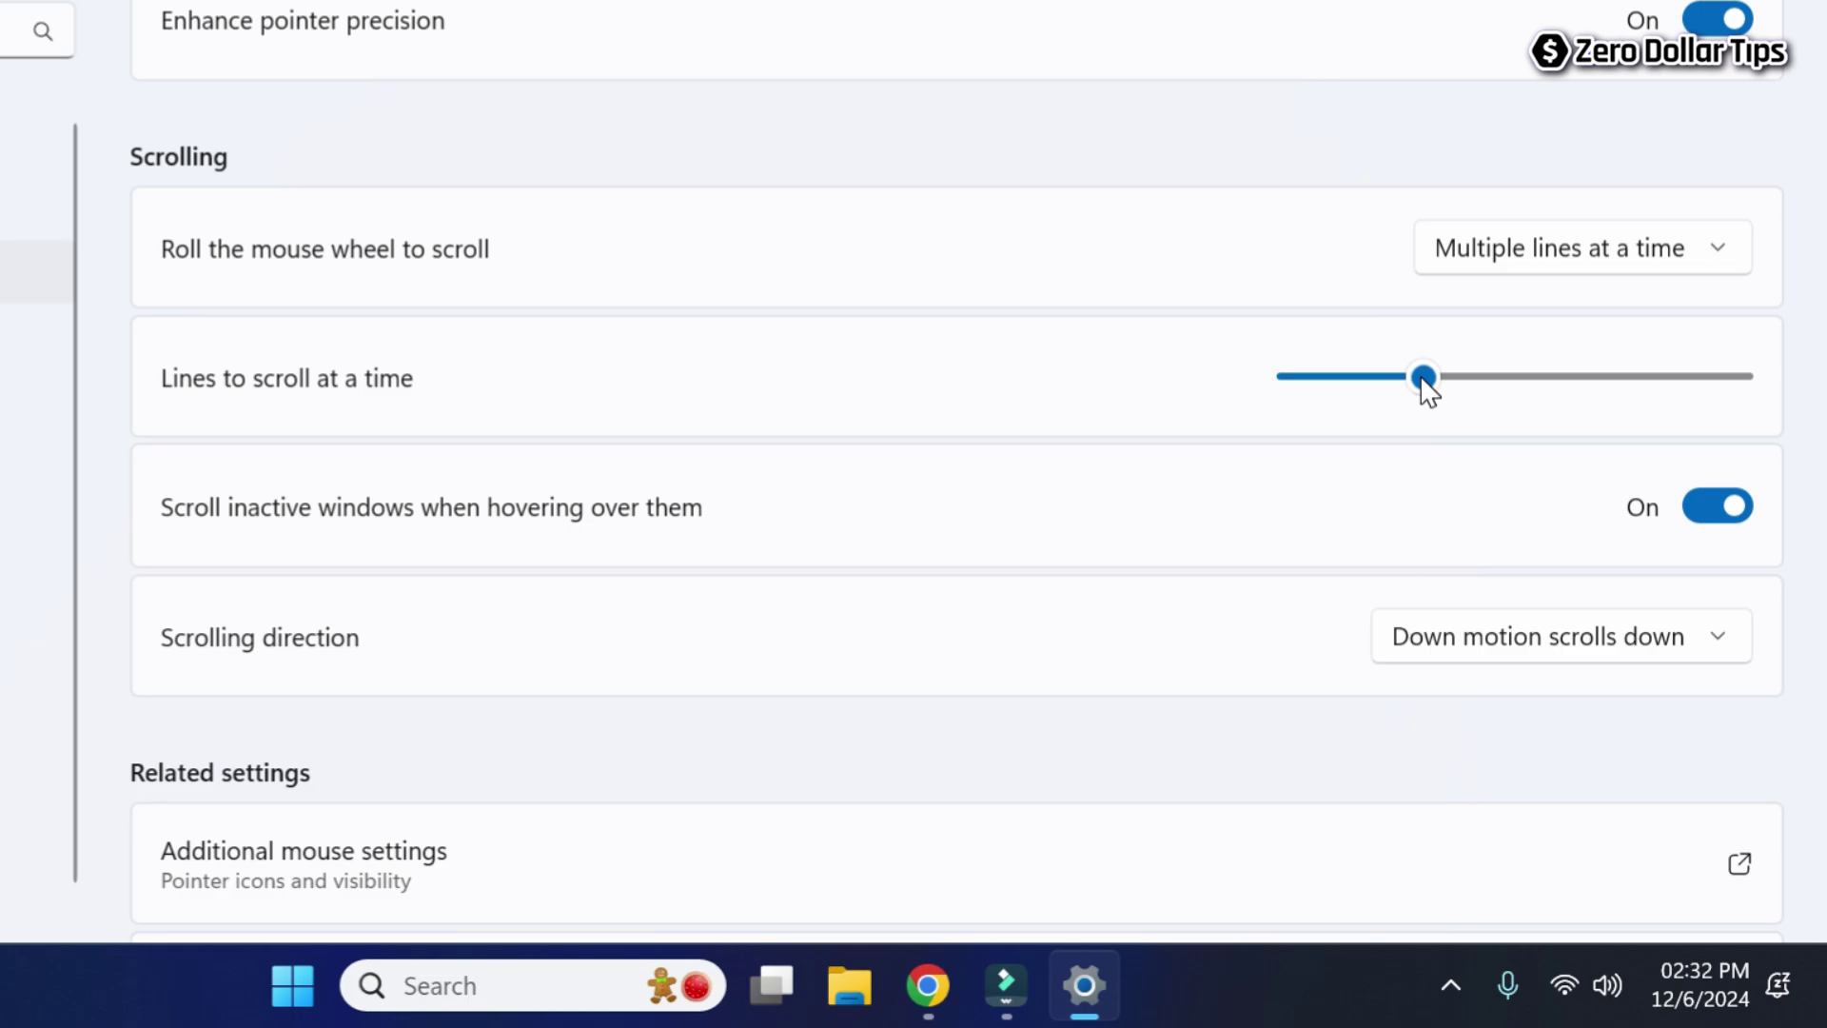
pyautogui.moveTo(1421, 380); pyautogui.dragTo(1329, 419)
# - Switch wheel scrolling to One screen, back to Multiple lines, and set lines to 8
pyautogui.click(1714, 244)
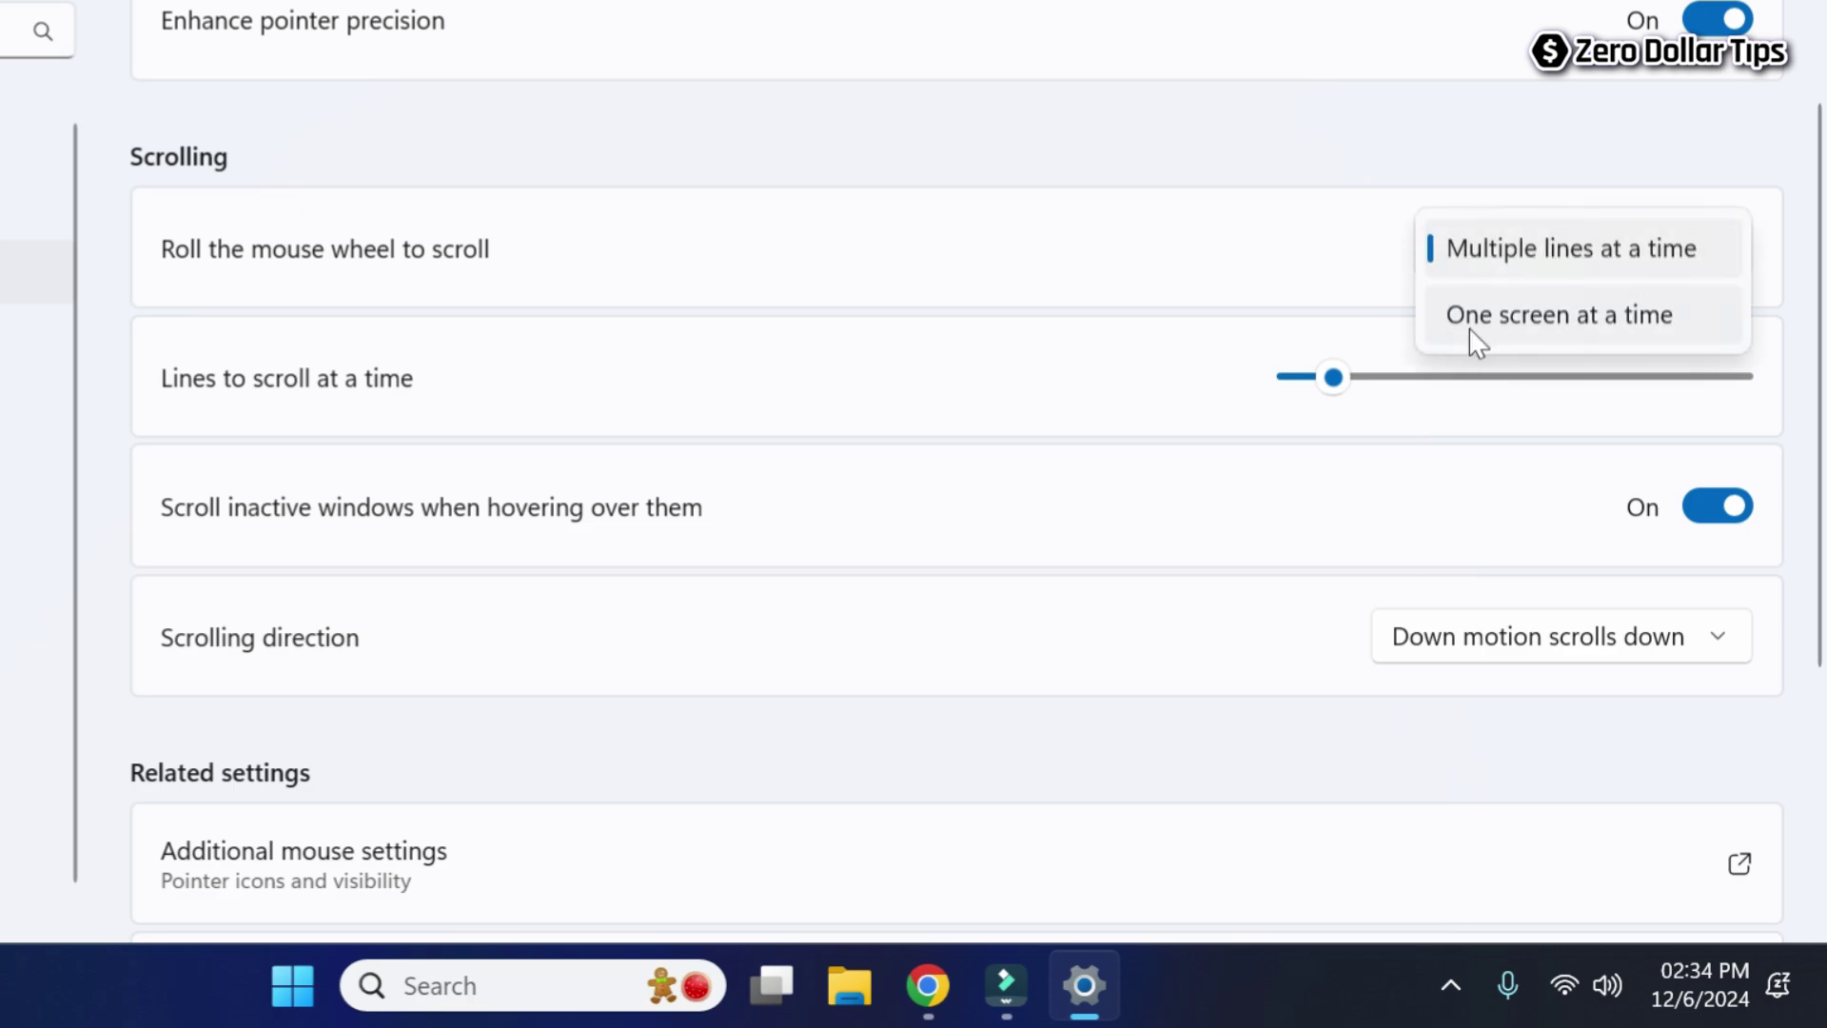
pyautogui.click(1592, 327)
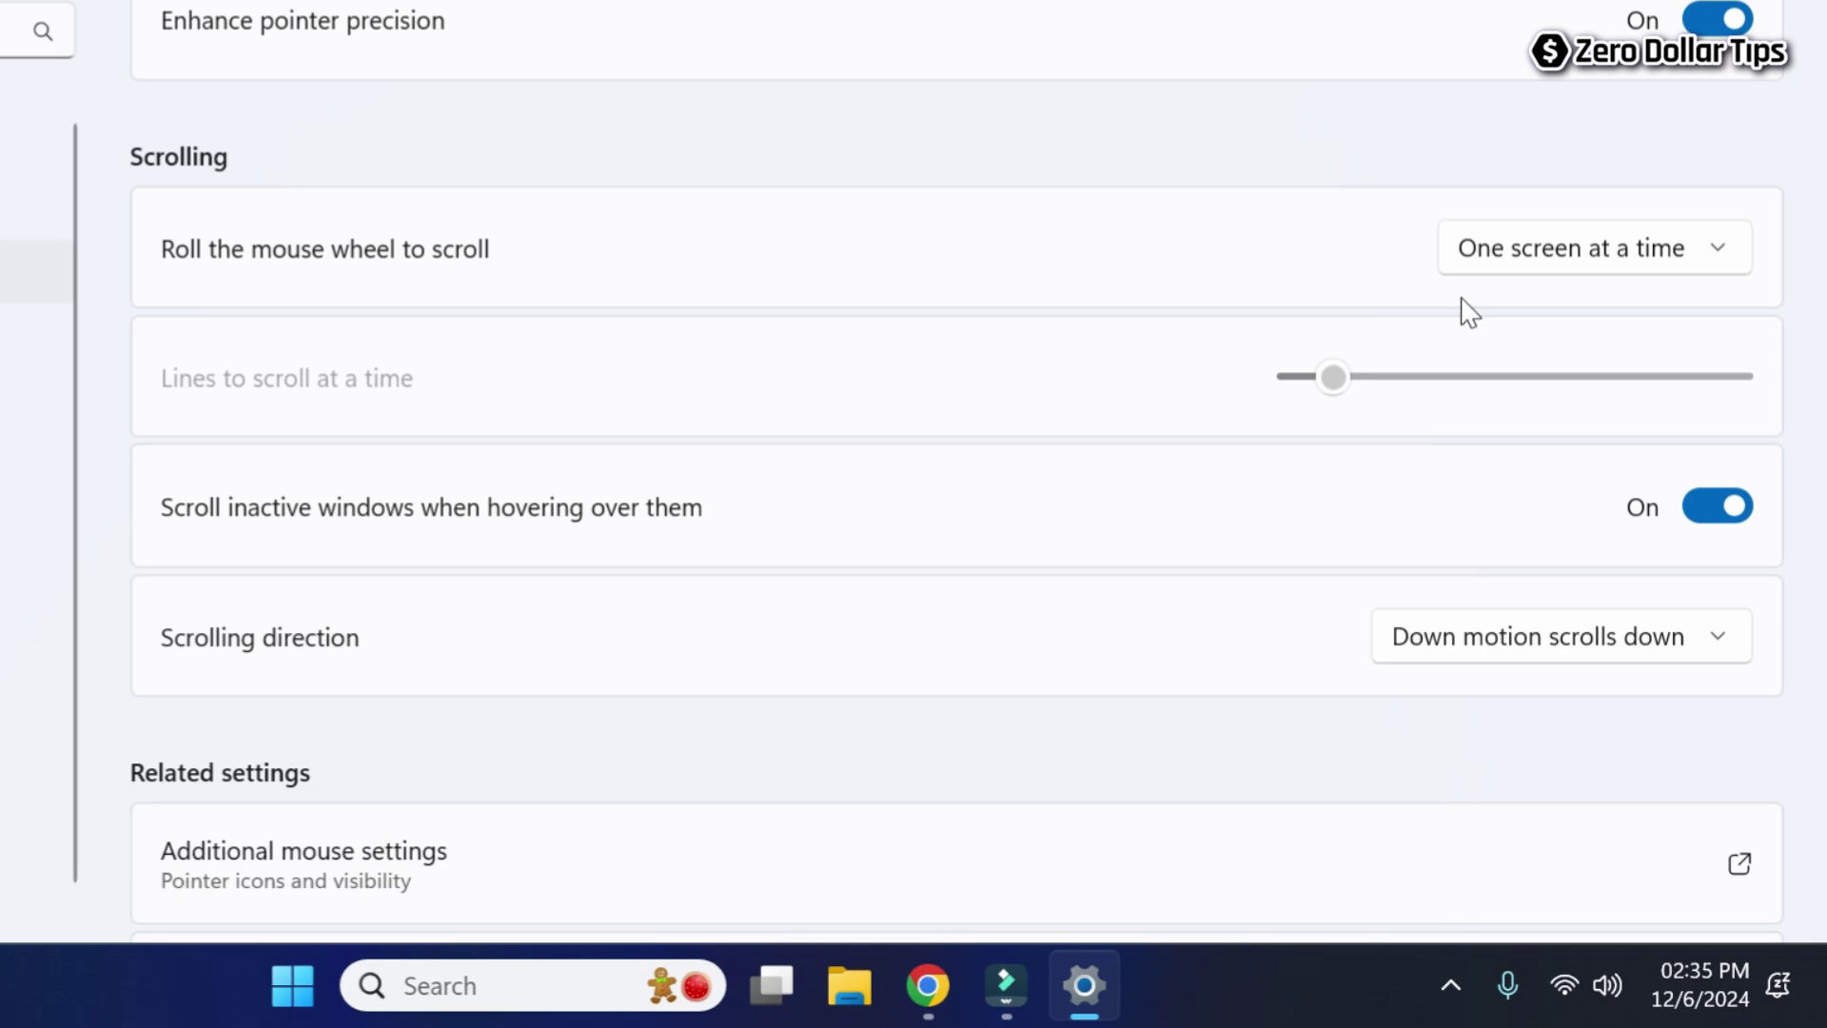
pyautogui.click(1496, 263)
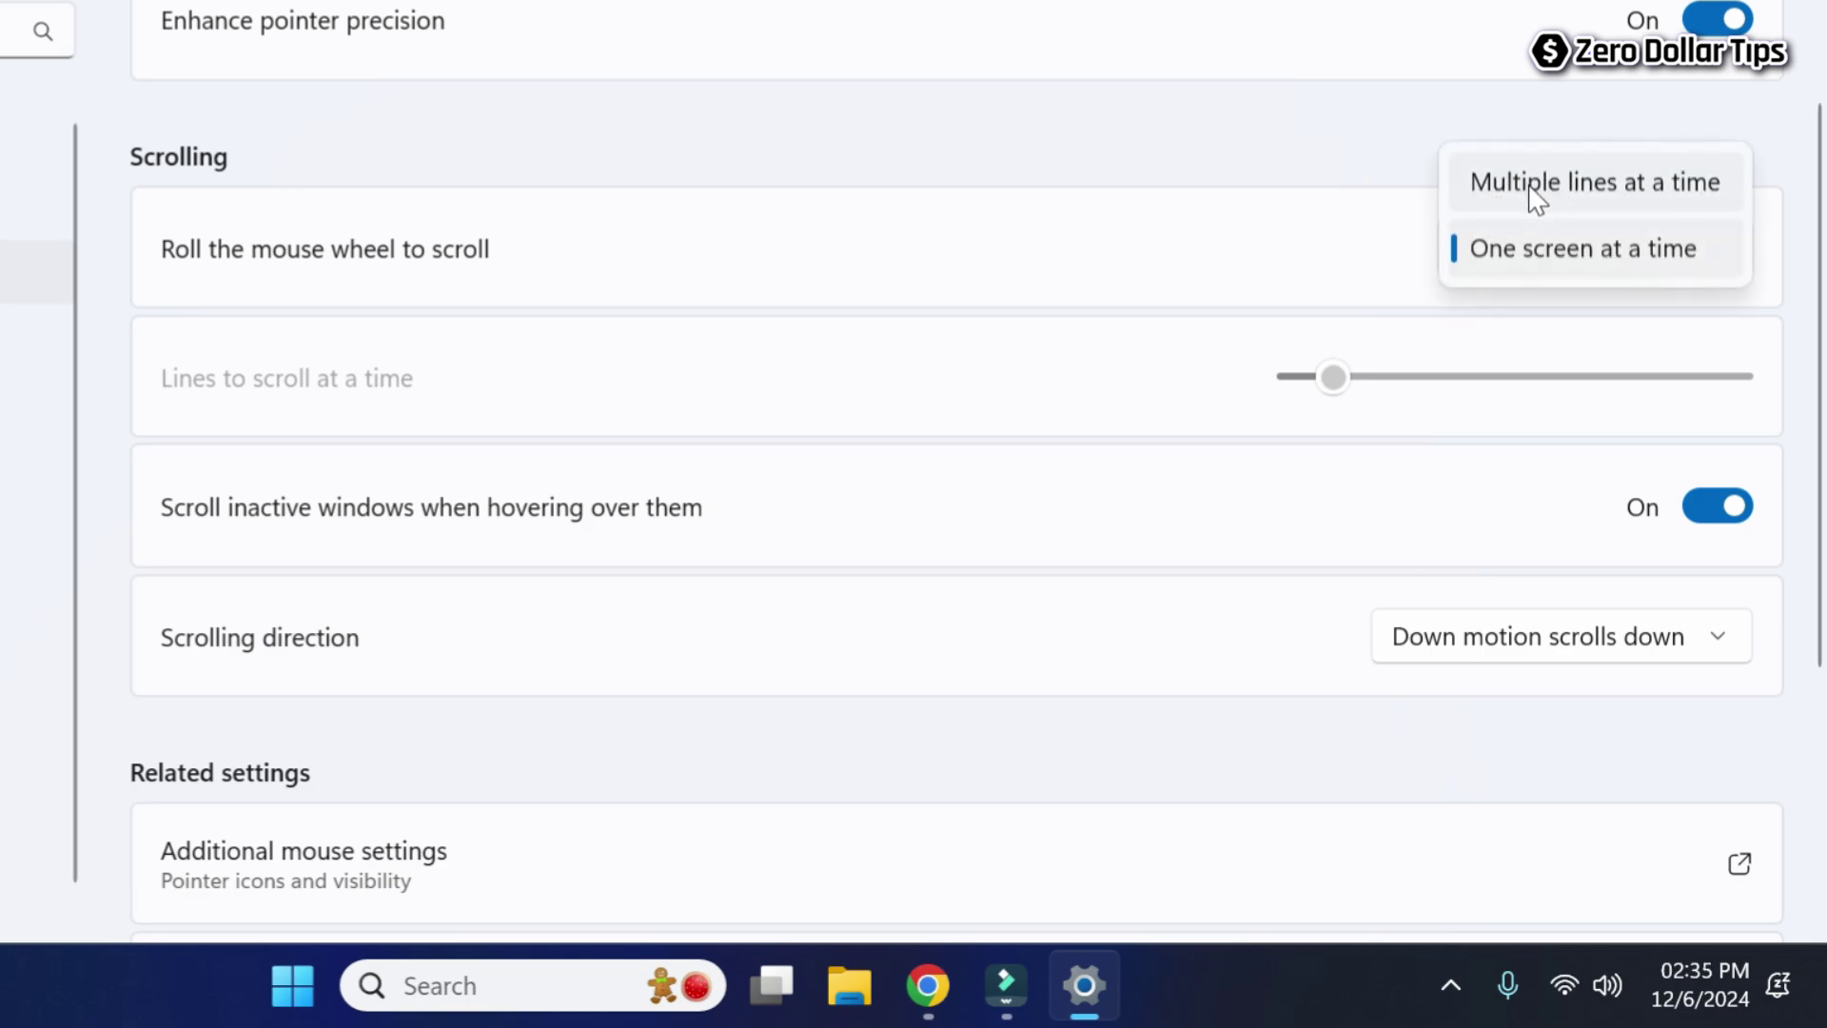
pyautogui.click(1641, 191)
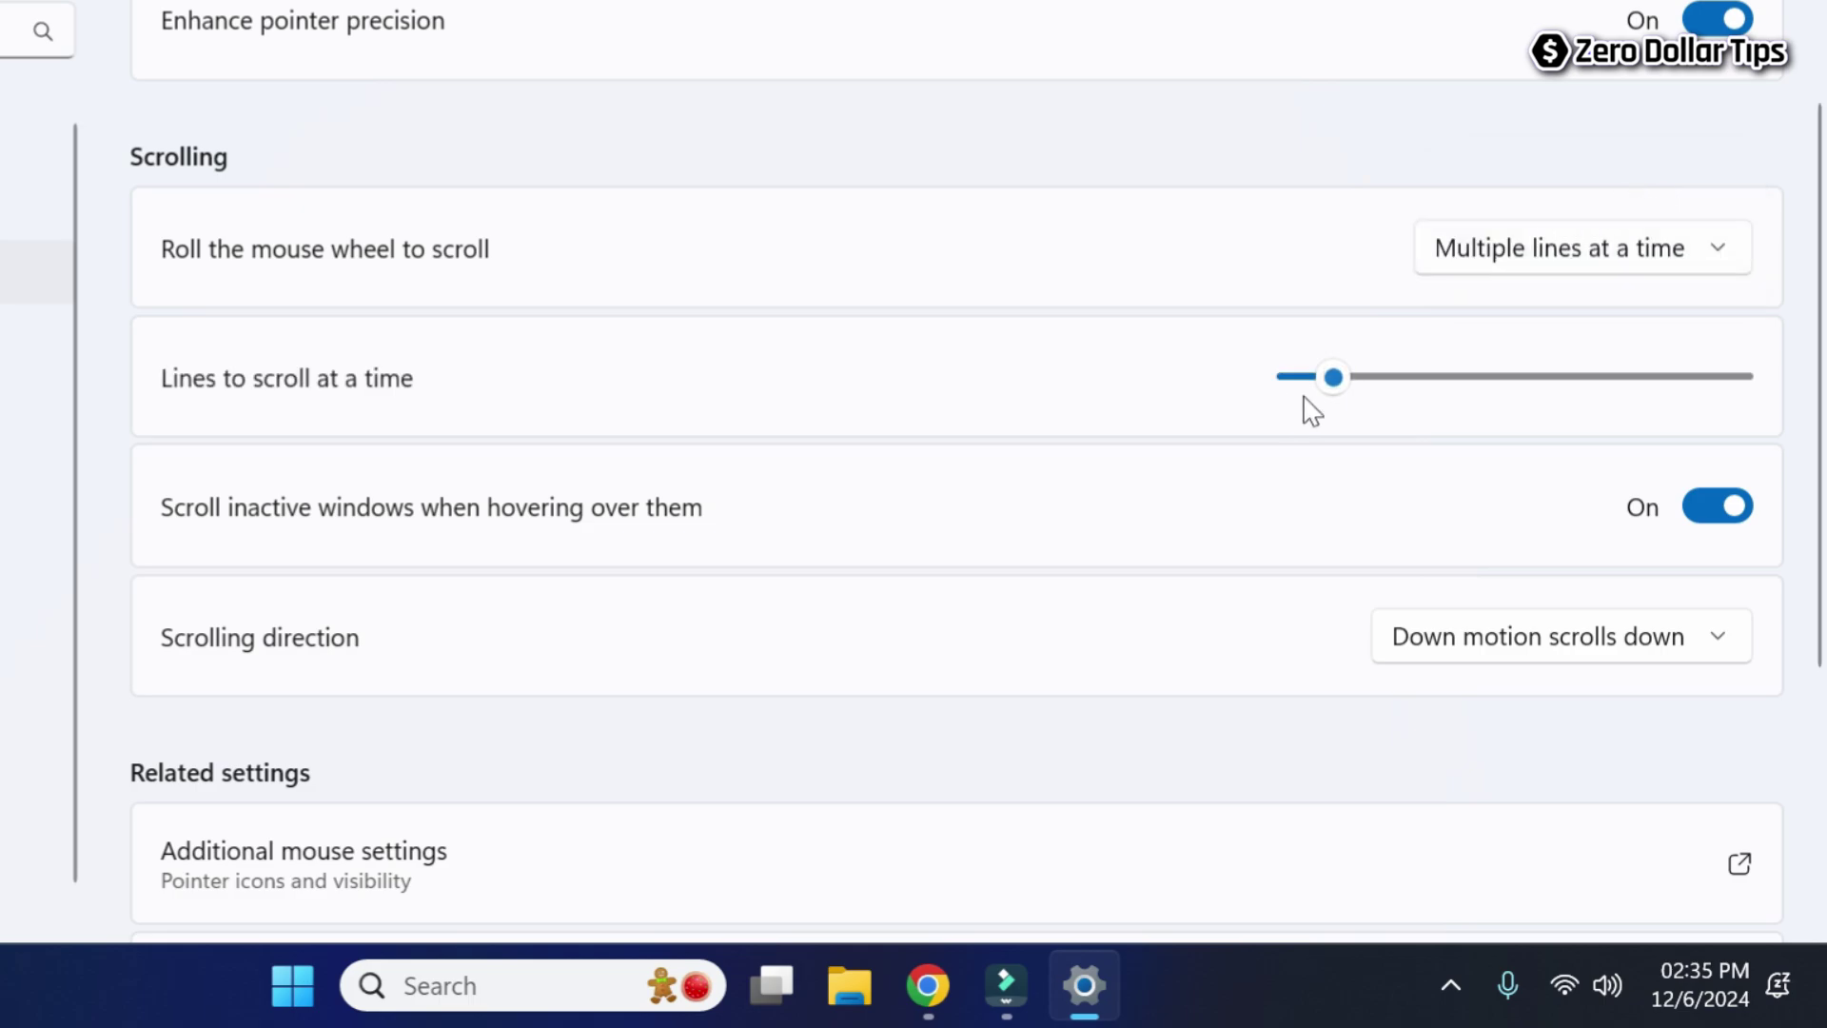
pyautogui.moveTo(1332, 379); pyautogui.dragTo(1353, 386)
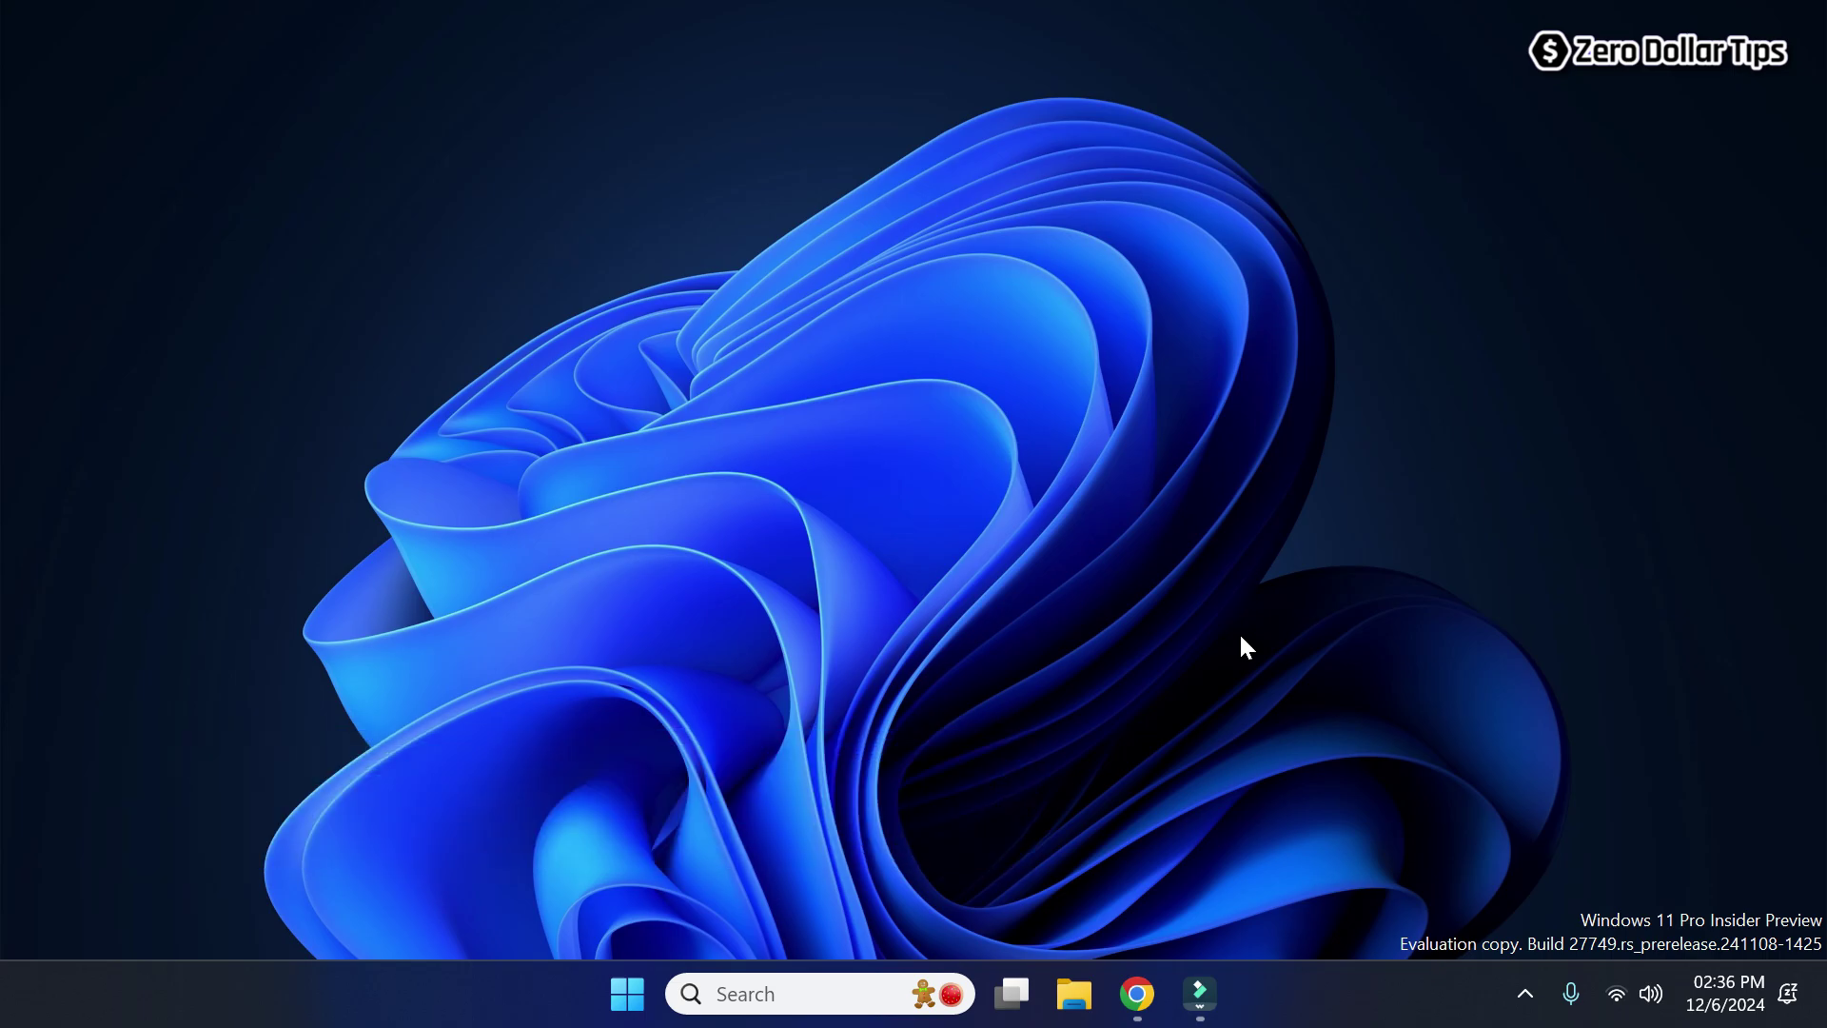
# - Search 'mouse settings' and open the Mouse settings page down to Related settings
pyautogui.click(833, 980)
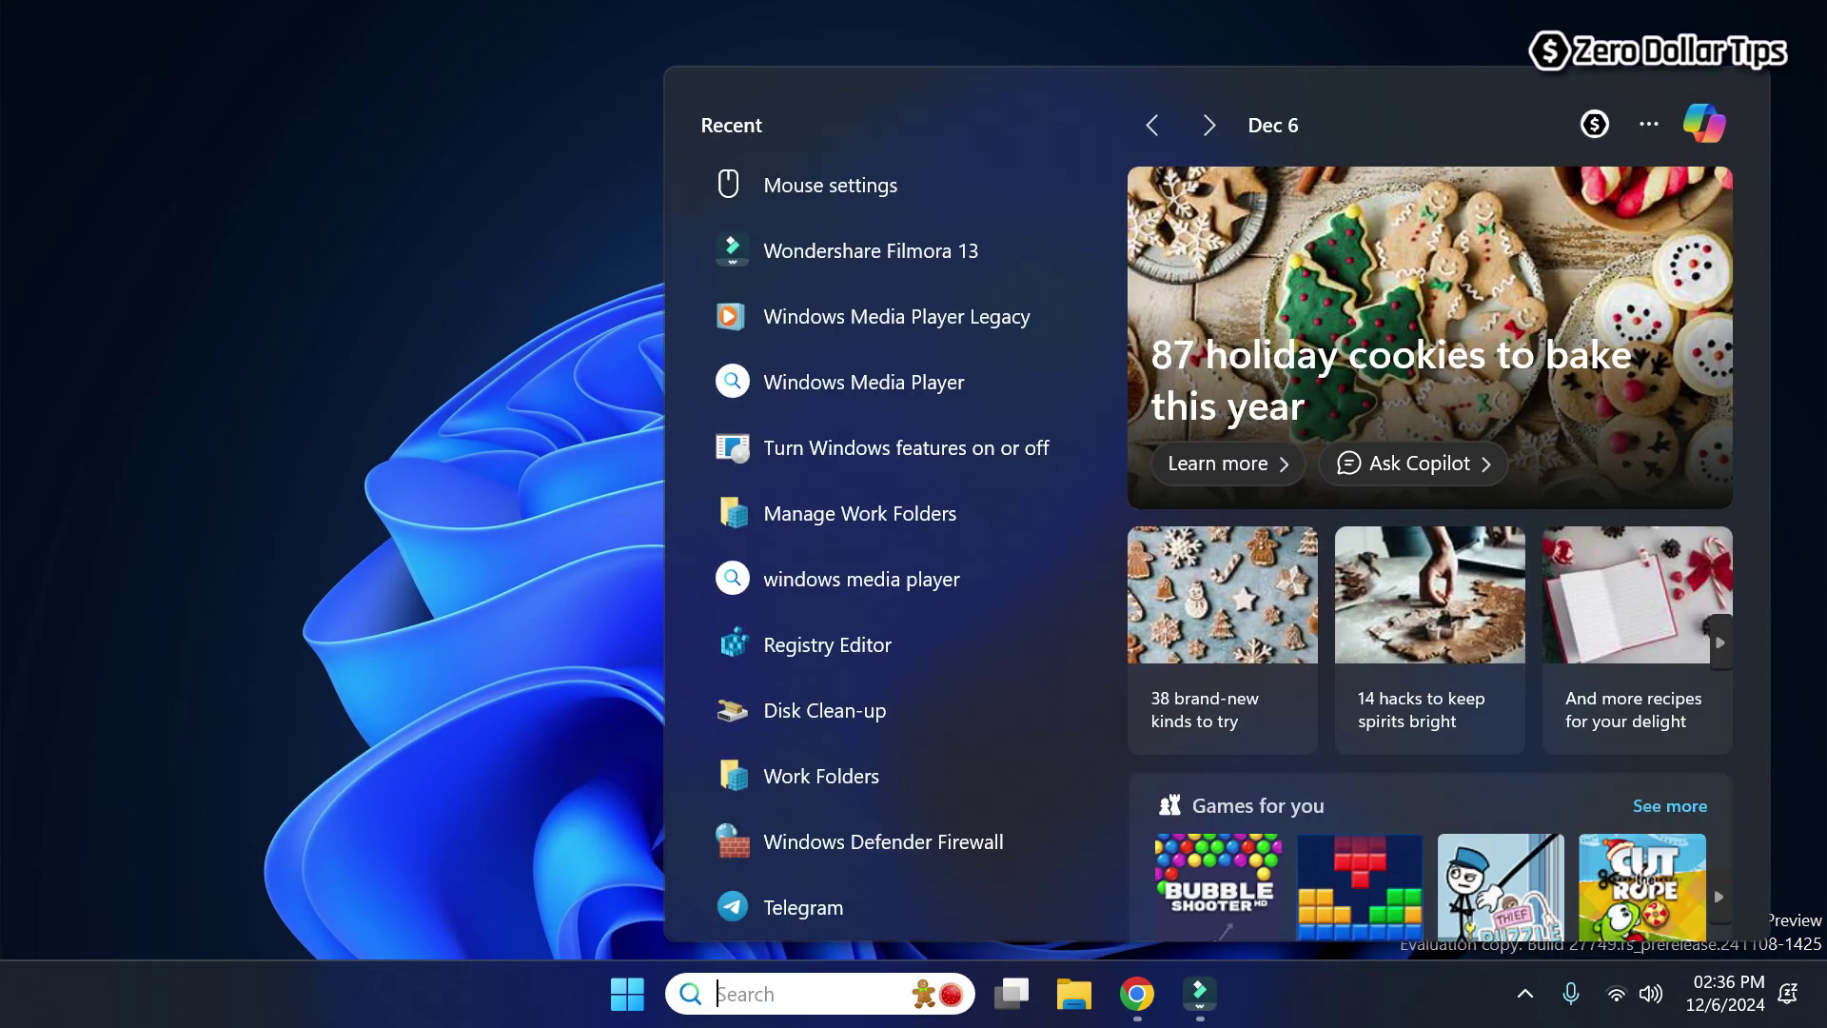
pyautogui.write('mouse set')
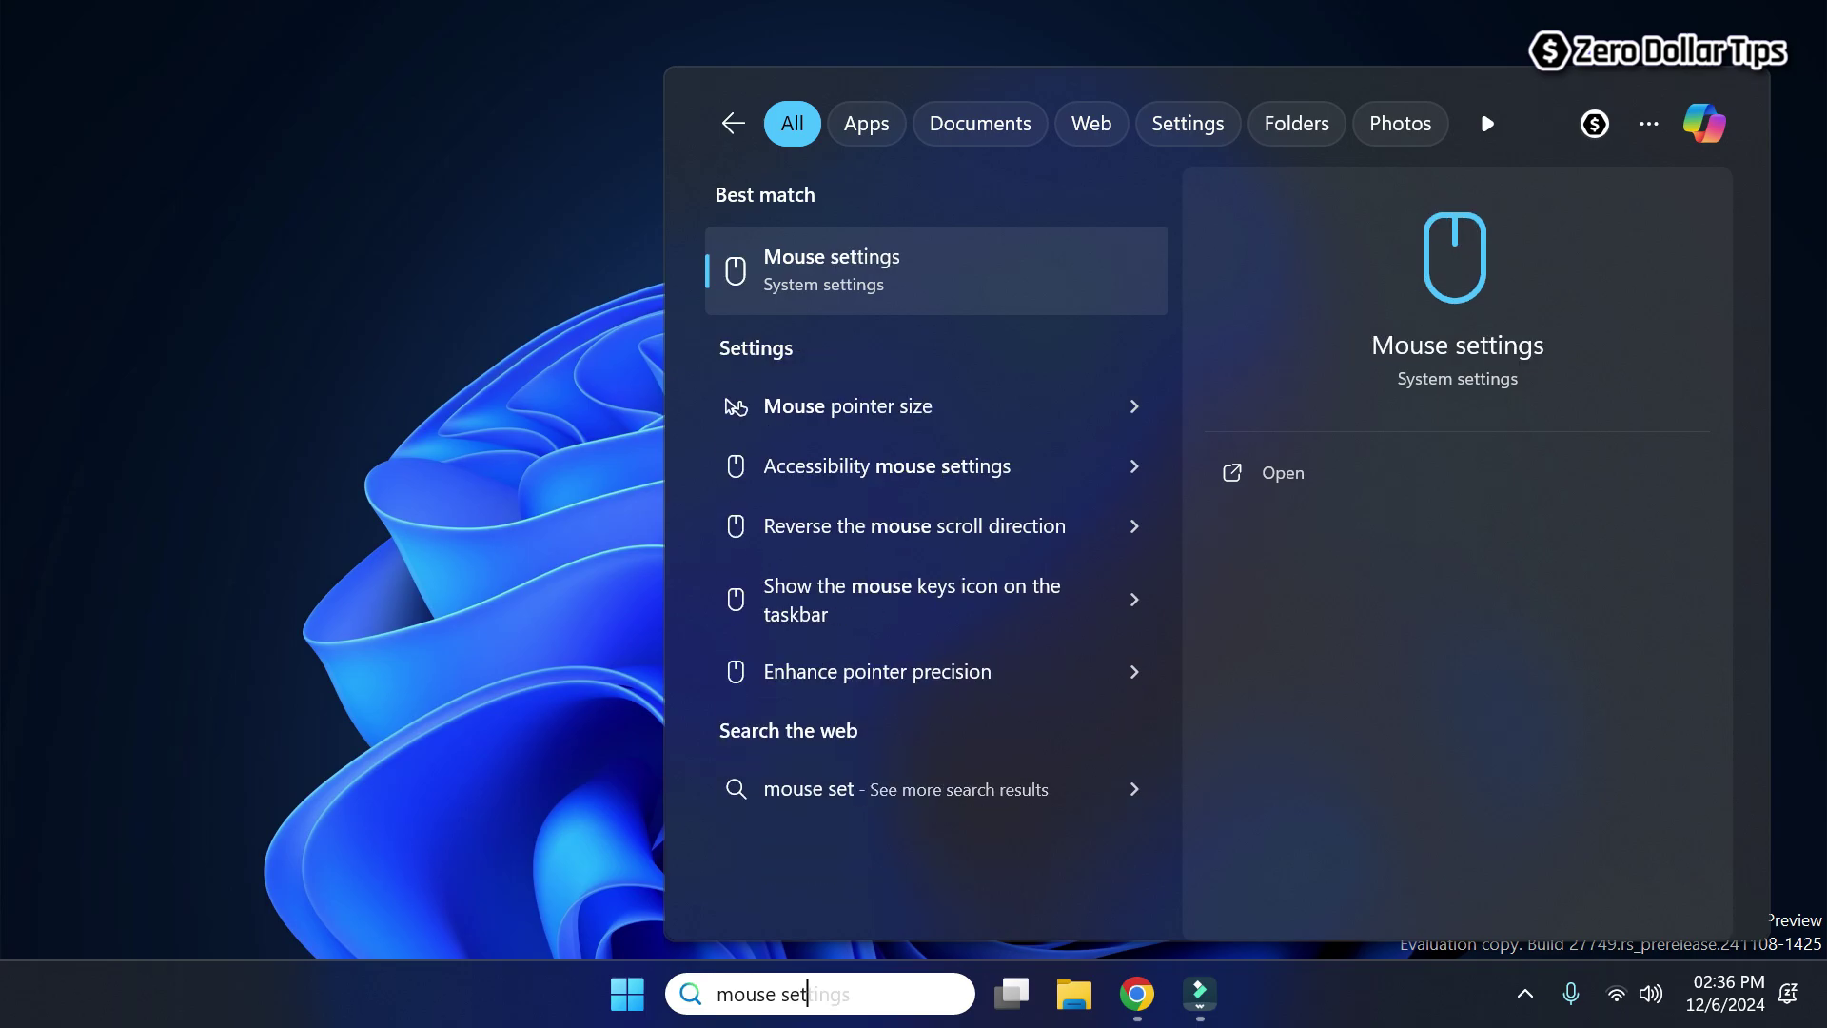
pyautogui.write('tings')
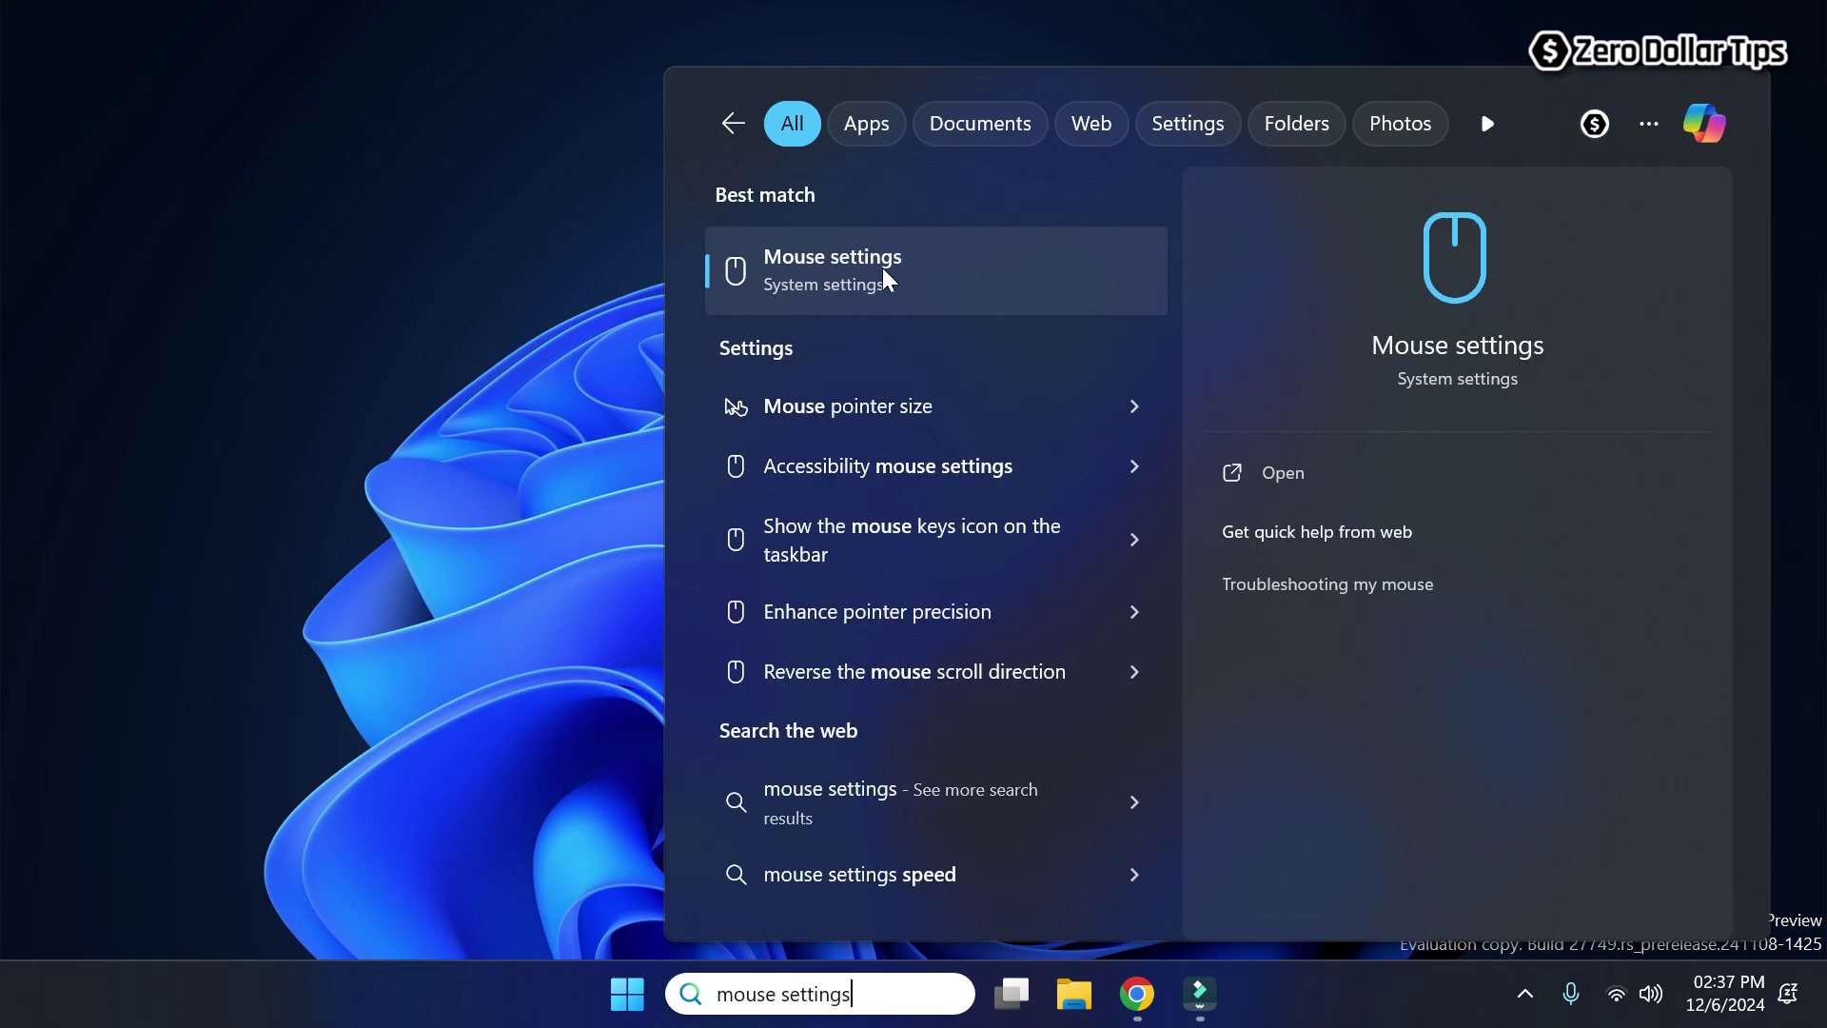
pyautogui.click(866, 279)
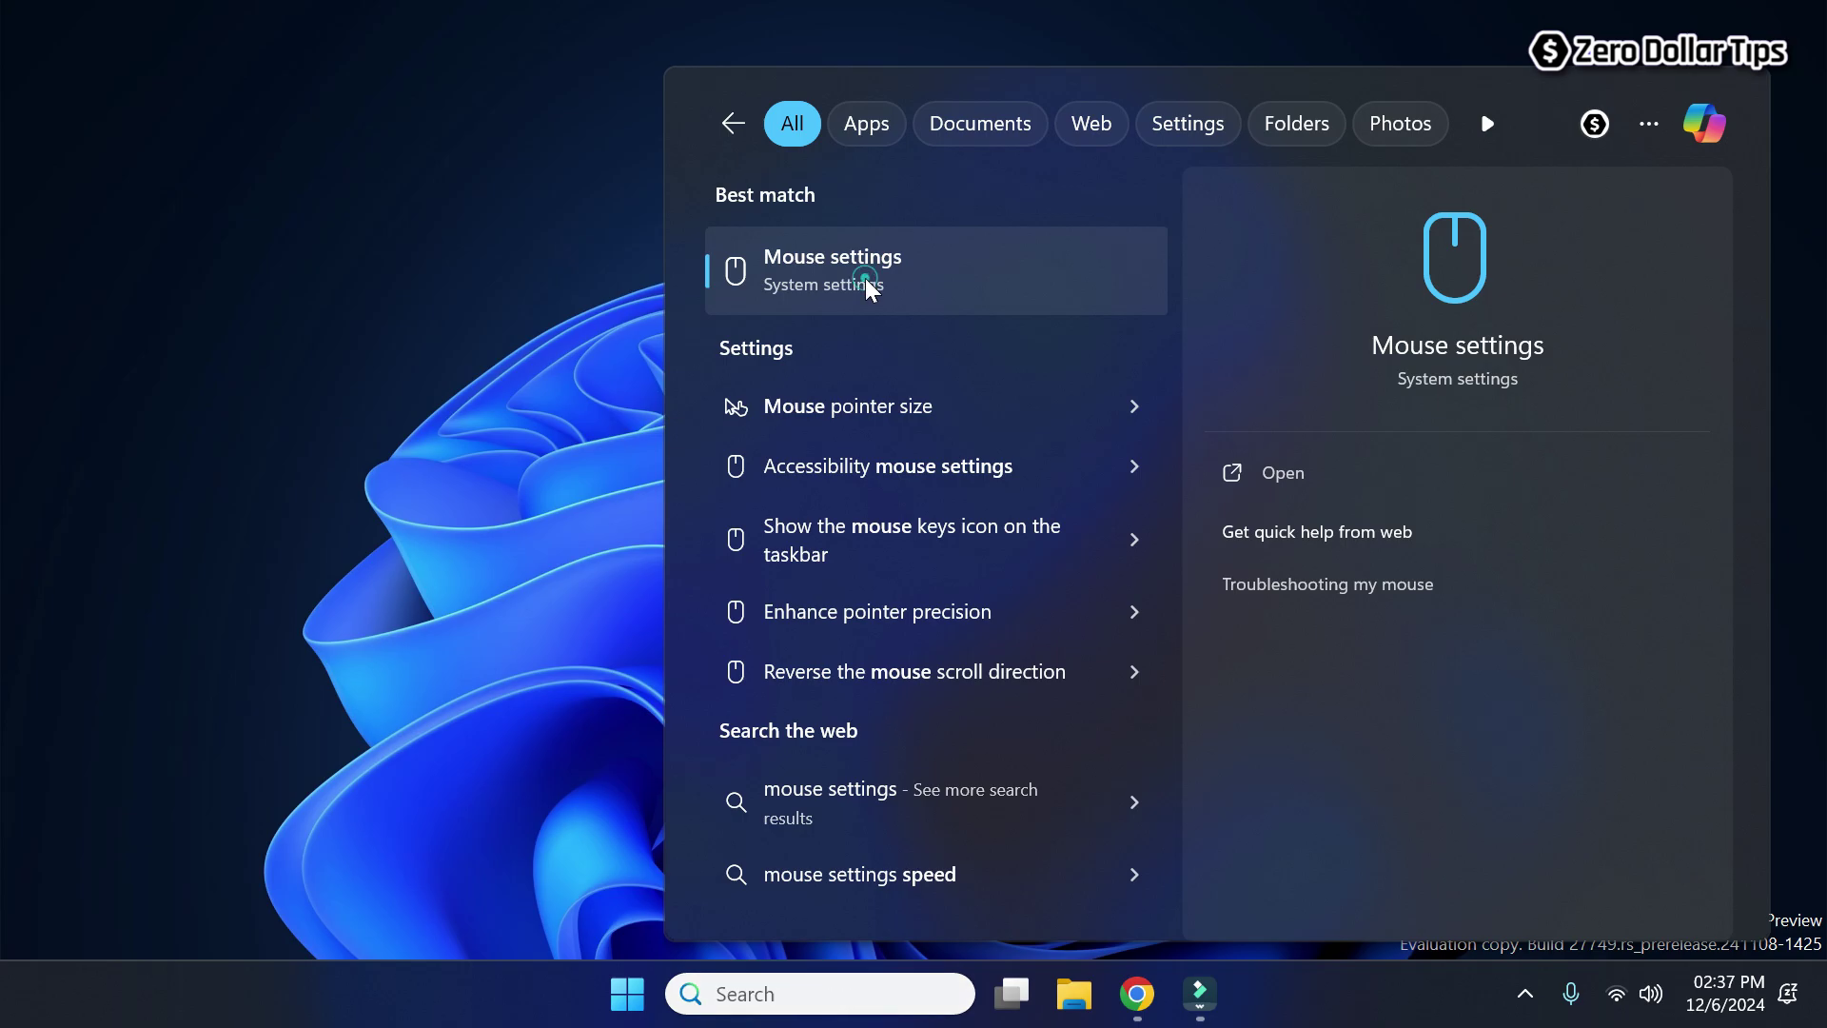
pyautogui.scroll(-1, 1824, 301)
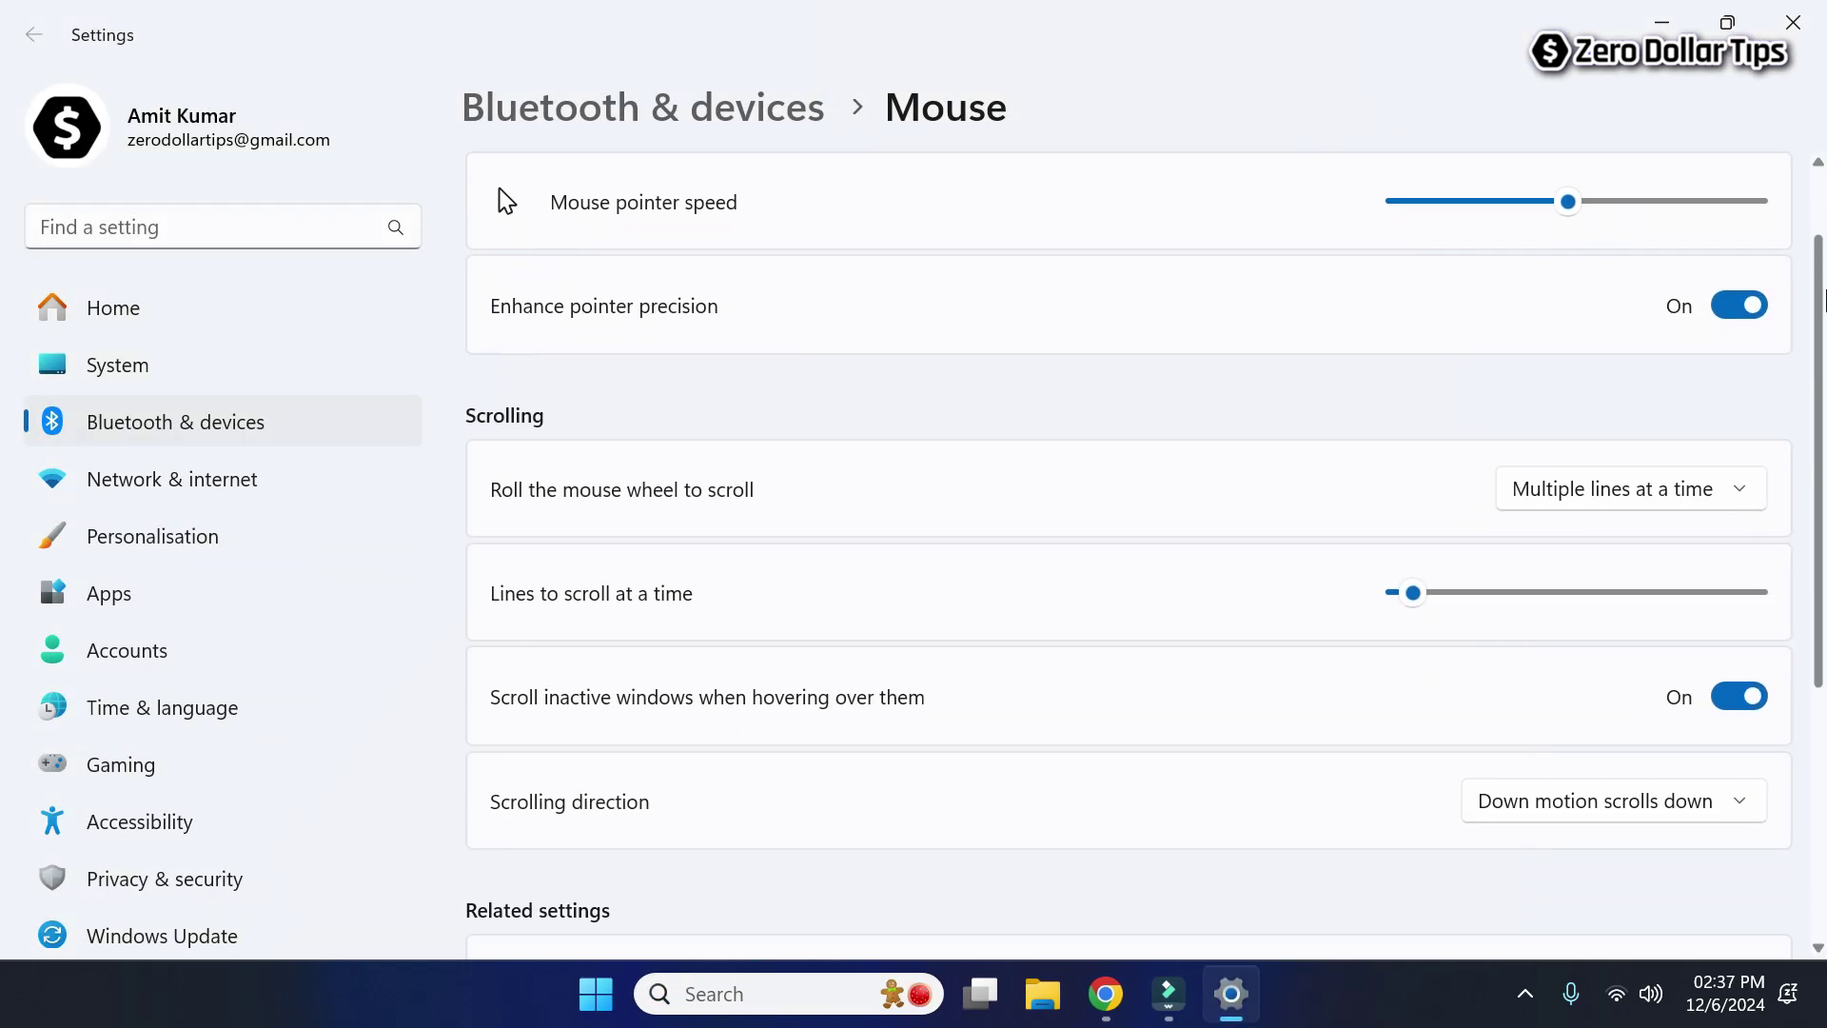
pyautogui.scroll(-4, 1824, 301)
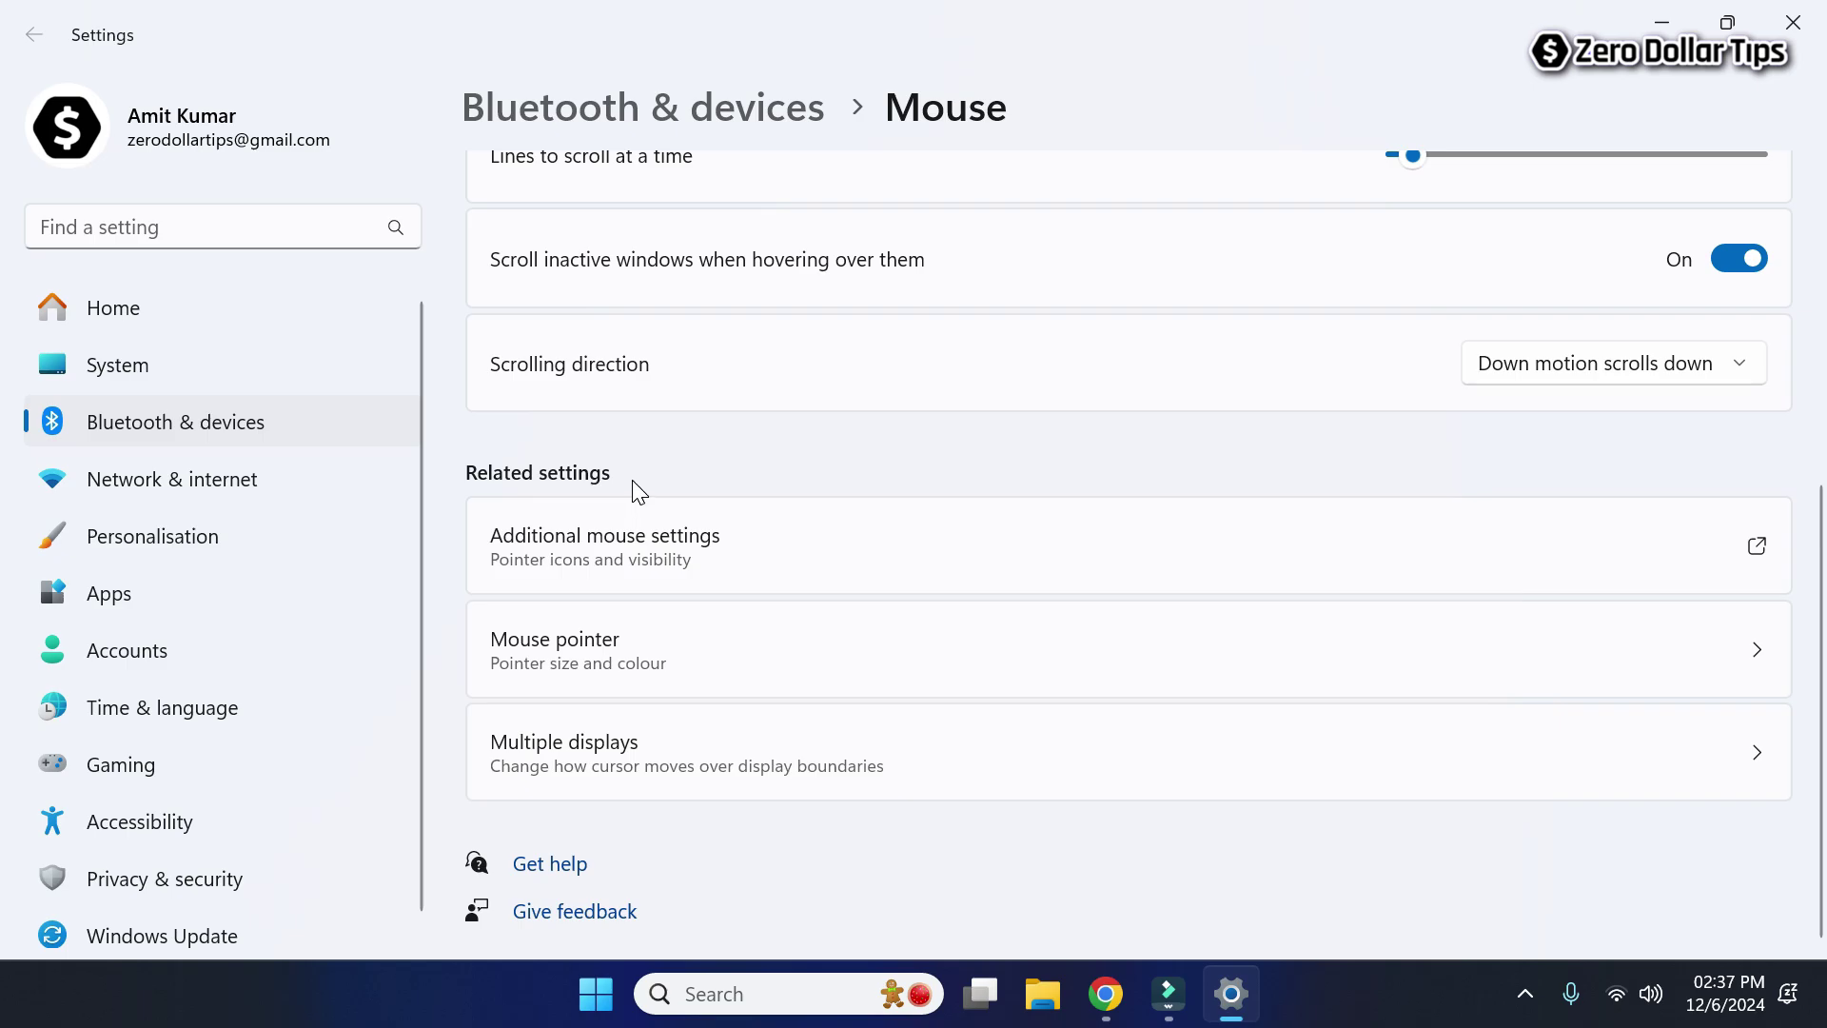
# - Open Additional mouse settings and show the Wheel tab of Mouse Properties
pyautogui.click(620, 557)
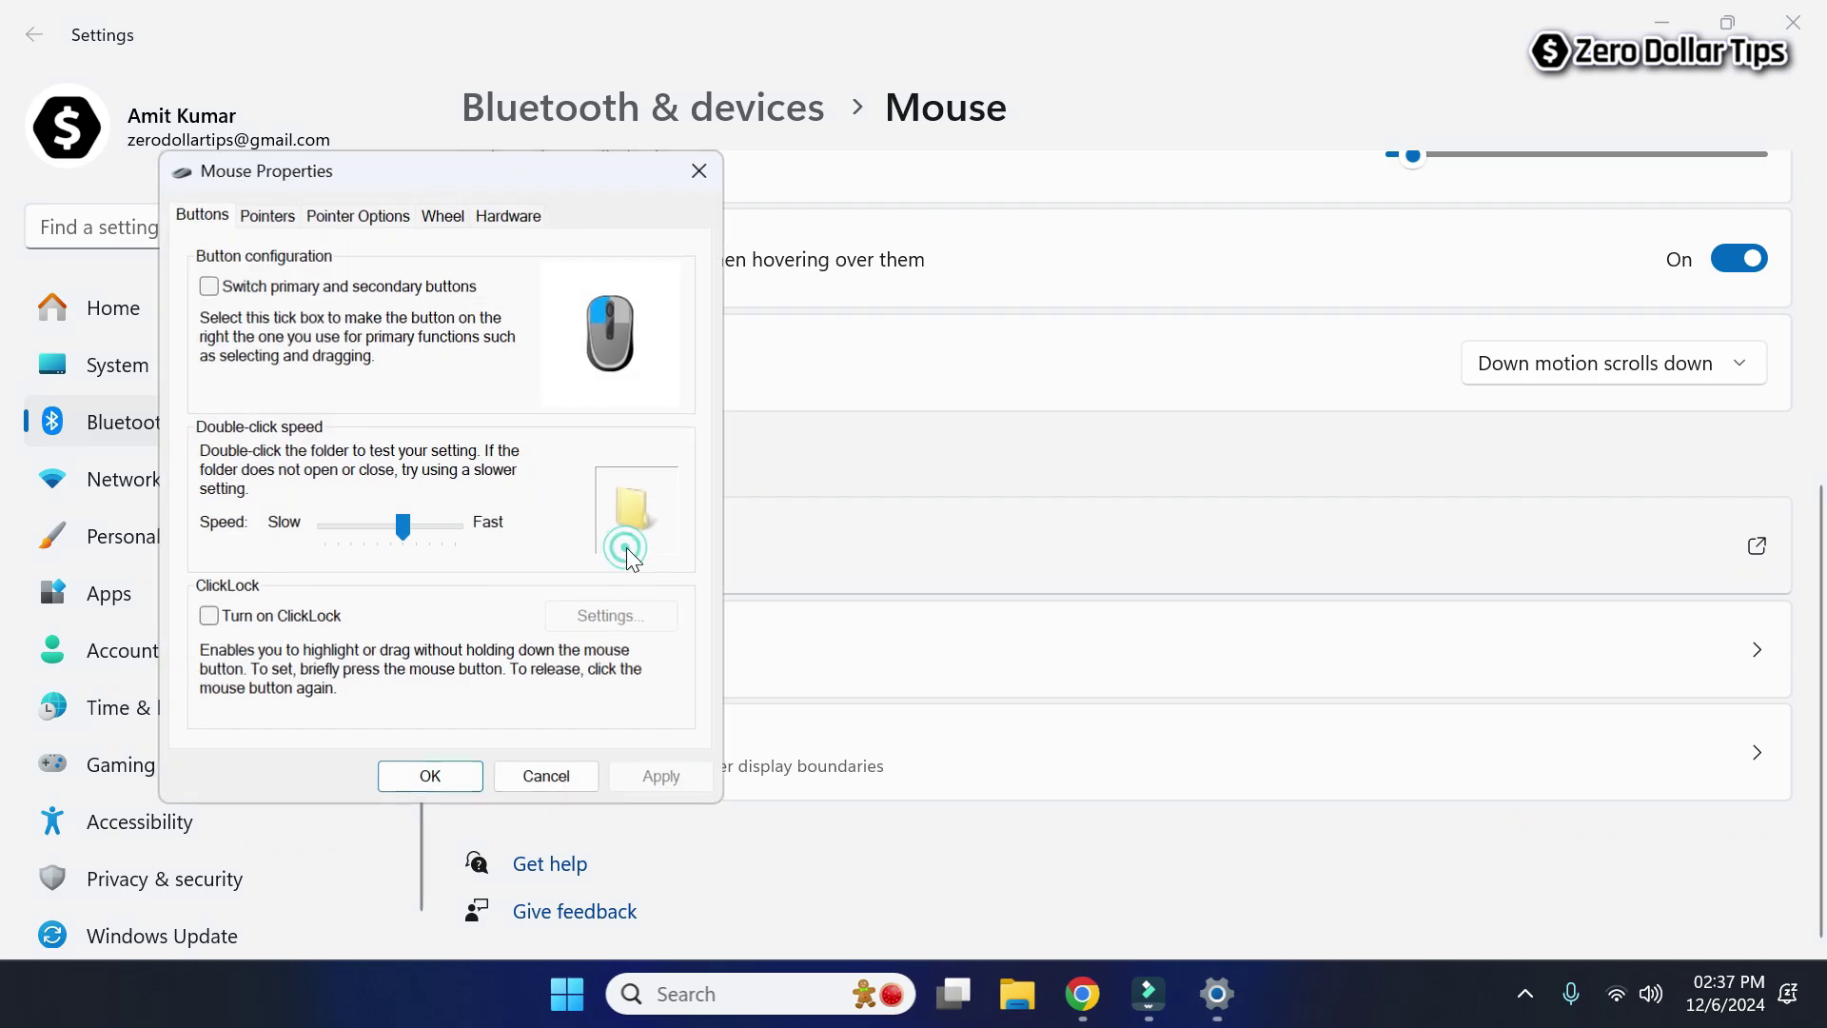
pyautogui.moveTo(726, 172); pyautogui.dragTo(749, 175)
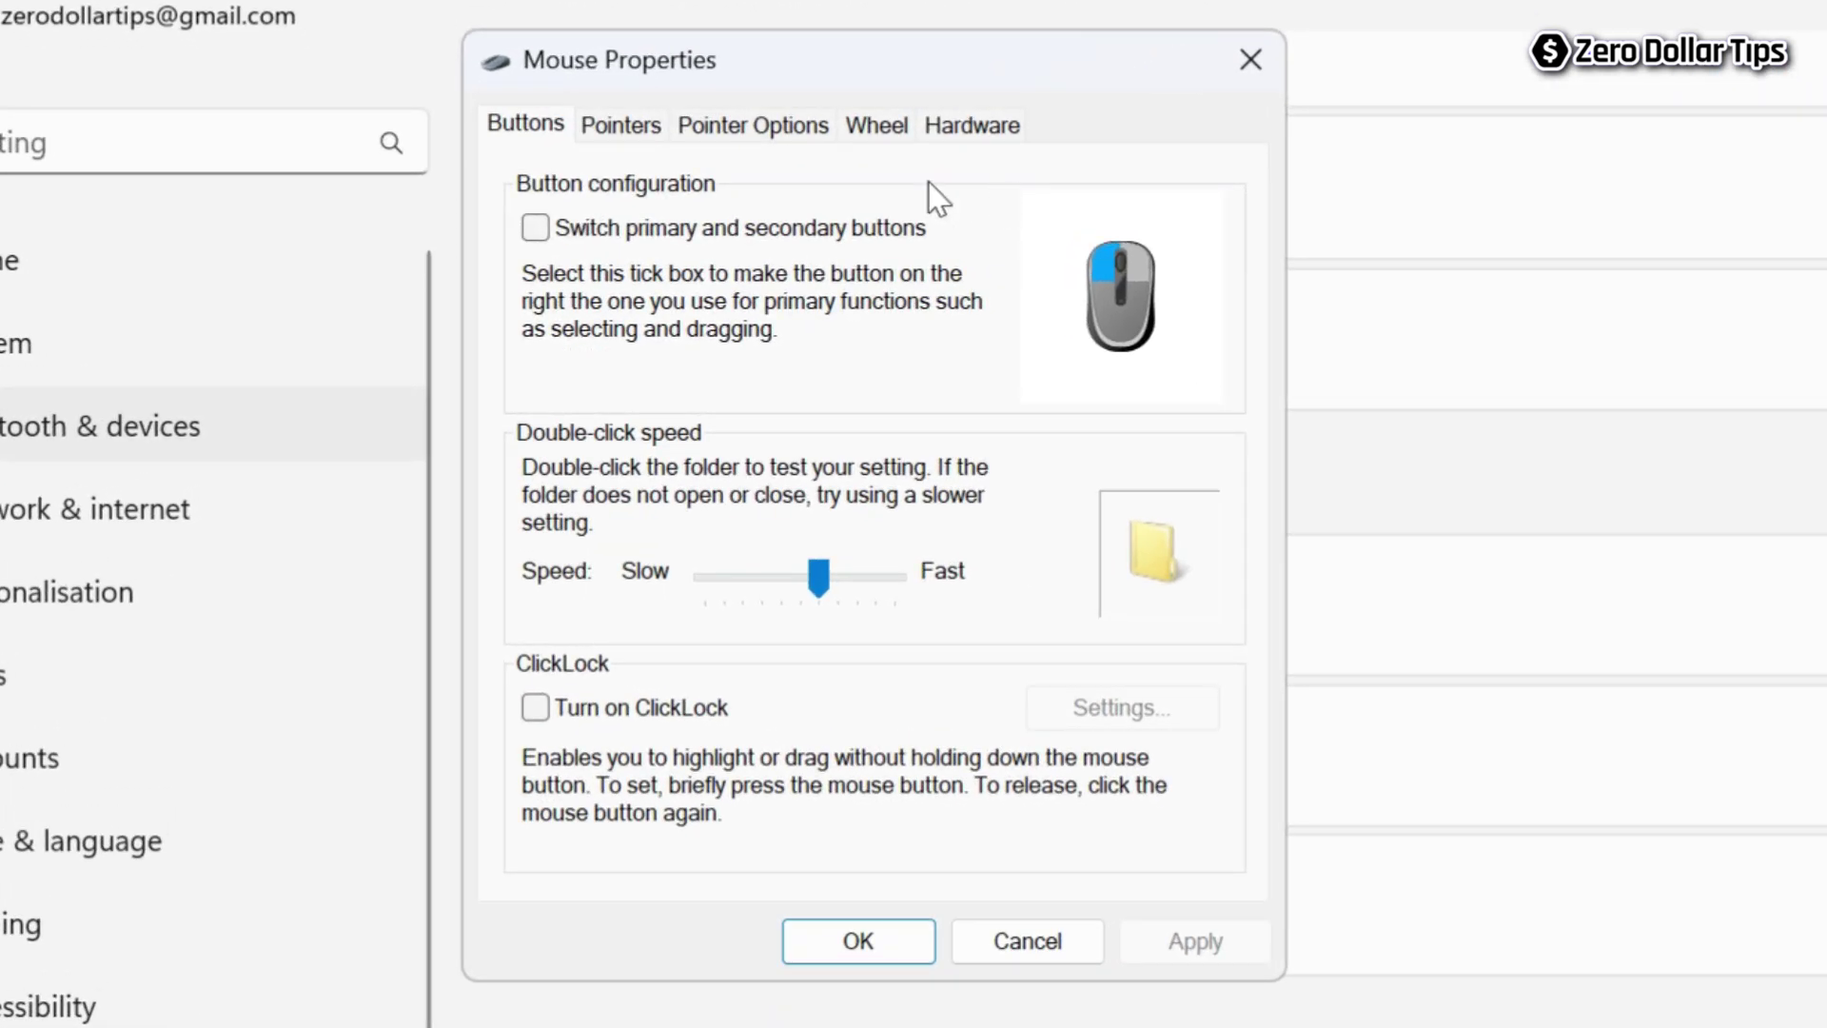
pyautogui.click(870, 122)
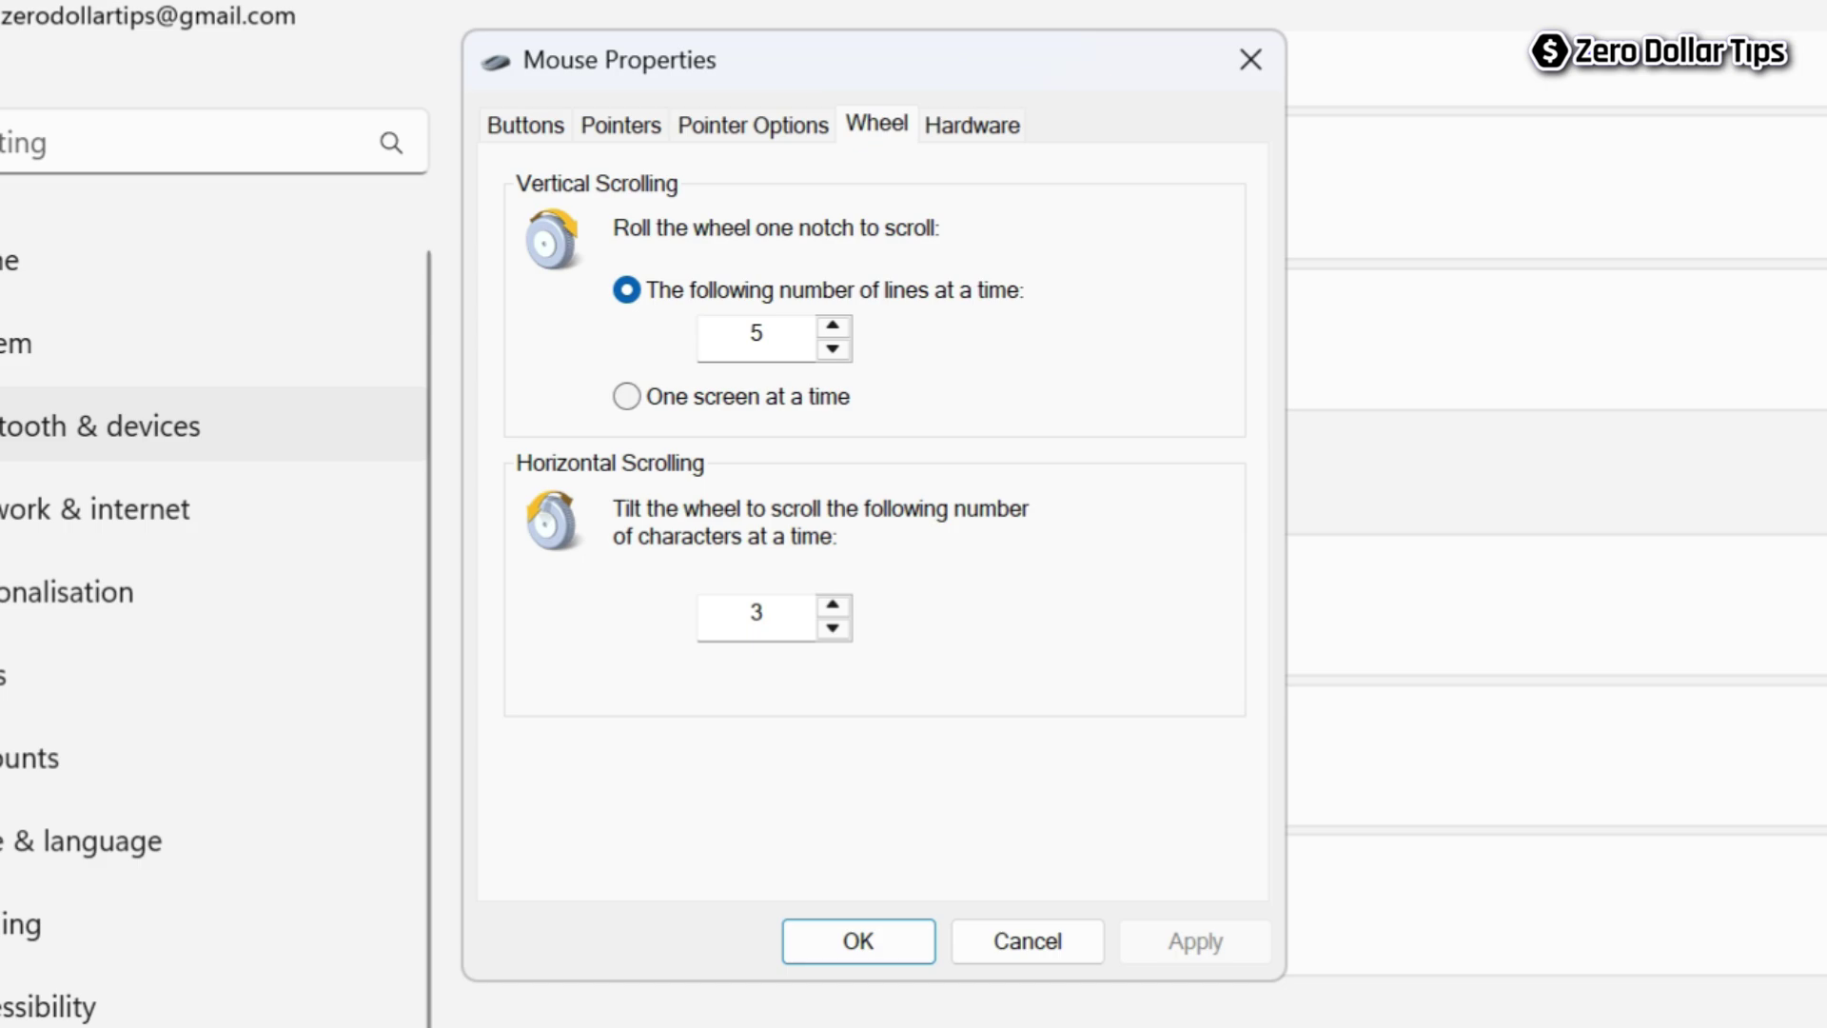
# - Raise vertical scrolling to 25 lines per notch, then choose One screen at a time
pyautogui.click(832, 326)
pyautogui.click(833, 326)
pyautogui.click(832, 326)
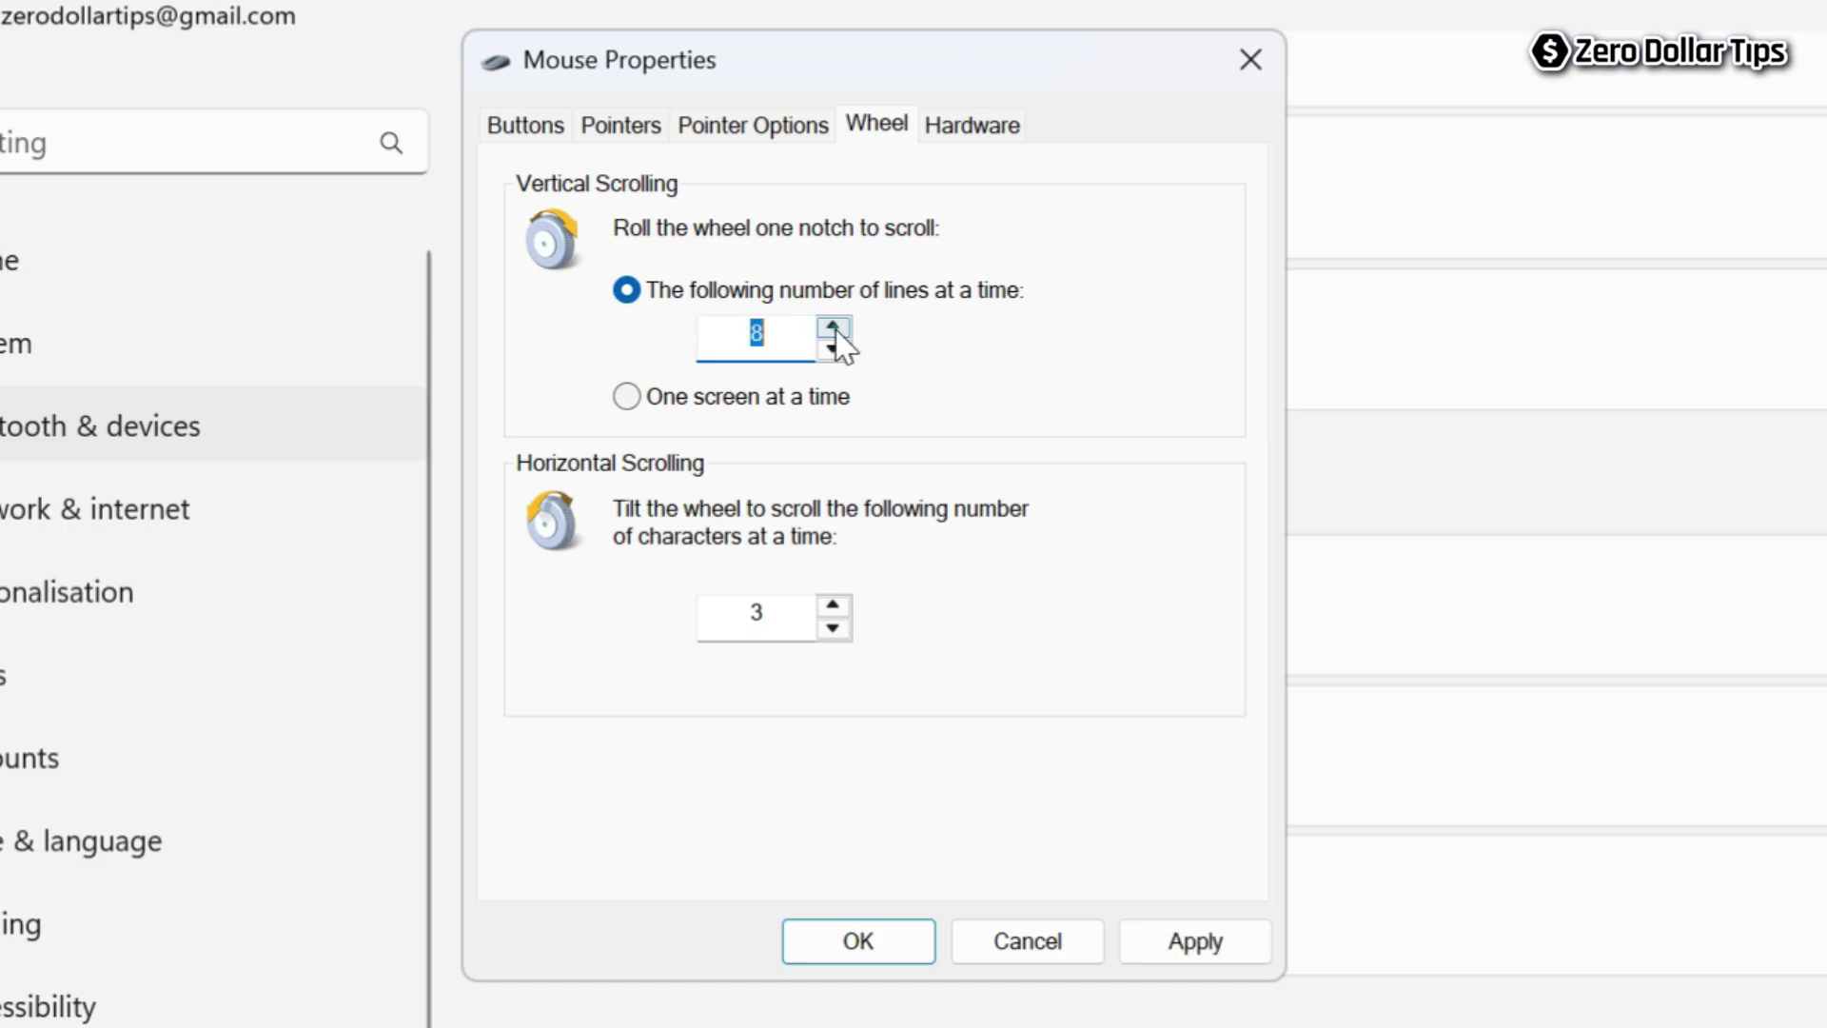
pyautogui.click(832, 326)
pyautogui.click(832, 326)
pyautogui.click(833, 326)
pyautogui.click(832, 326)
pyautogui.click(833, 326)
pyautogui.doubleClick(833, 326)
pyautogui.click(833, 326)
pyautogui.doubleClick(833, 327)
pyautogui.click(833, 326)
pyautogui.doubleClick(834, 327)
pyautogui.click(833, 326)
pyautogui.doubleClick(834, 327)
pyautogui.click(834, 326)
pyautogui.click(710, 334)
pyautogui.click(626, 397)
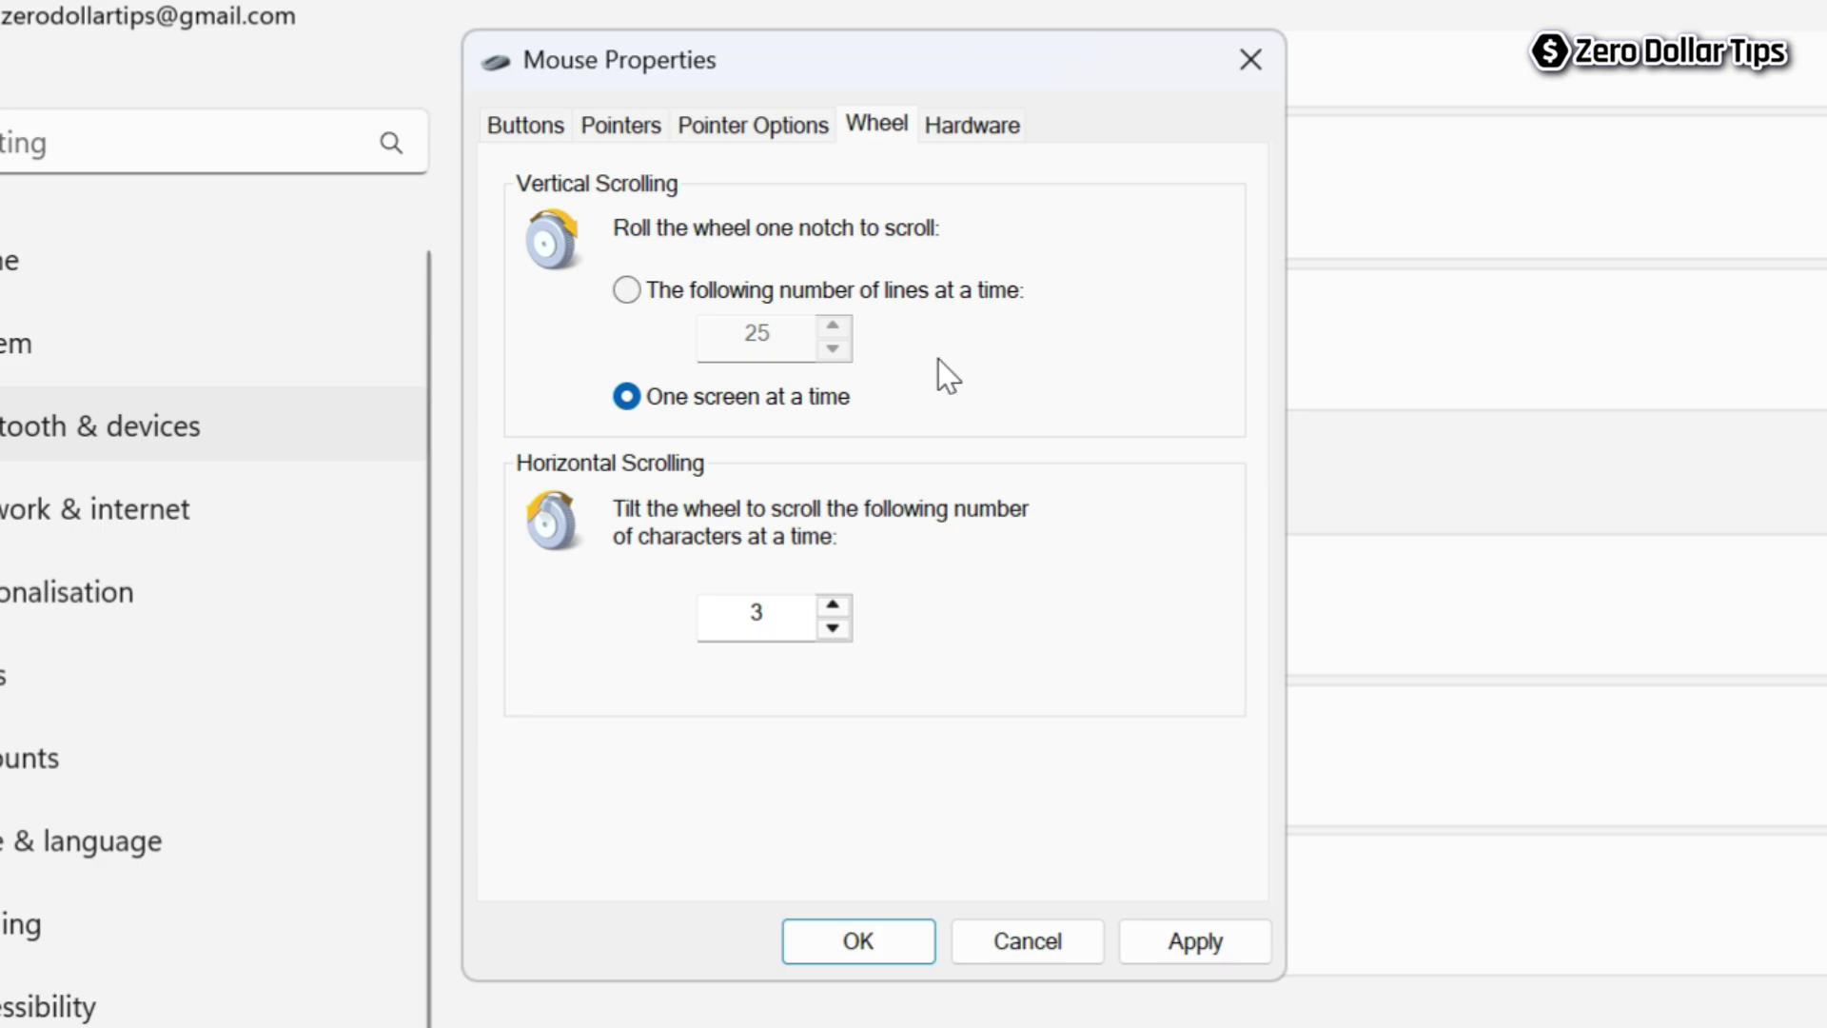
# - Set vertical scrolling back to 20 lines per notch, apply it, and close Mouse Properties
pyautogui.click(626, 290)
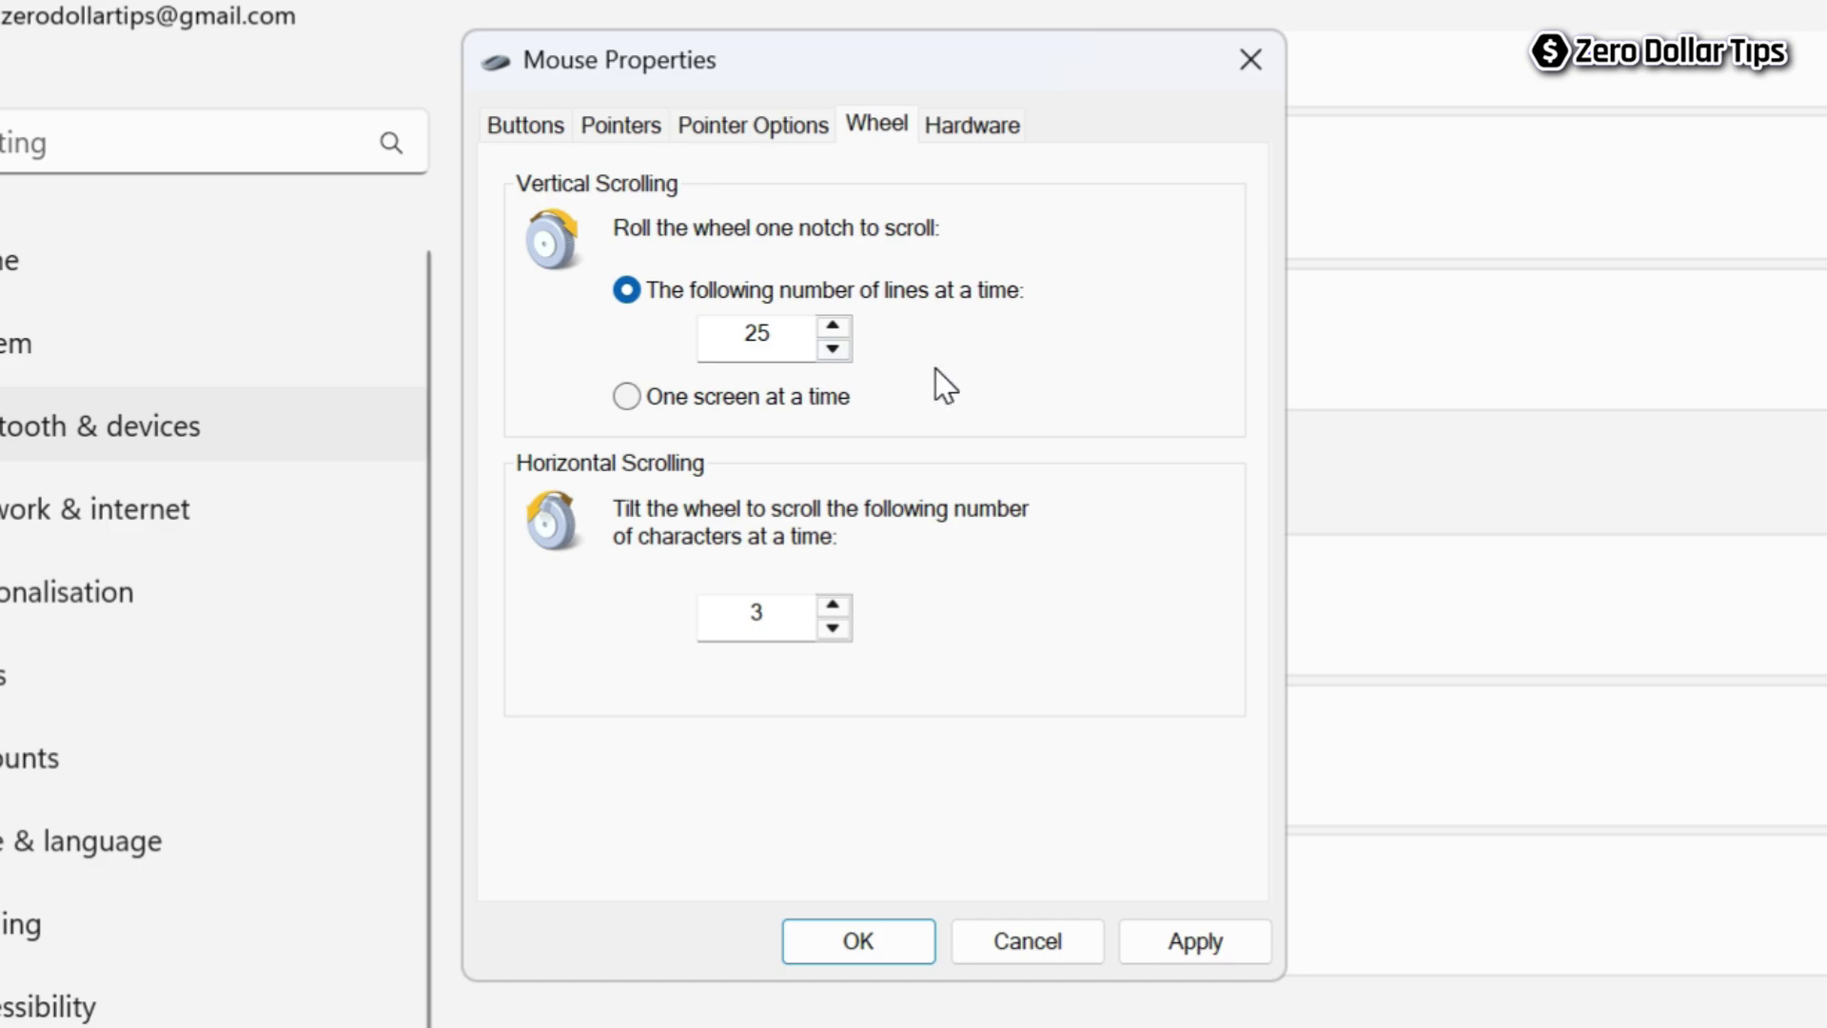
pyautogui.click(833, 348)
pyautogui.click(832, 348)
pyautogui.click(833, 348)
pyautogui.click(832, 348)
pyautogui.click(832, 348)
pyautogui.click(985, 376)
pyautogui.click(1172, 943)
pyautogui.click(843, 943)
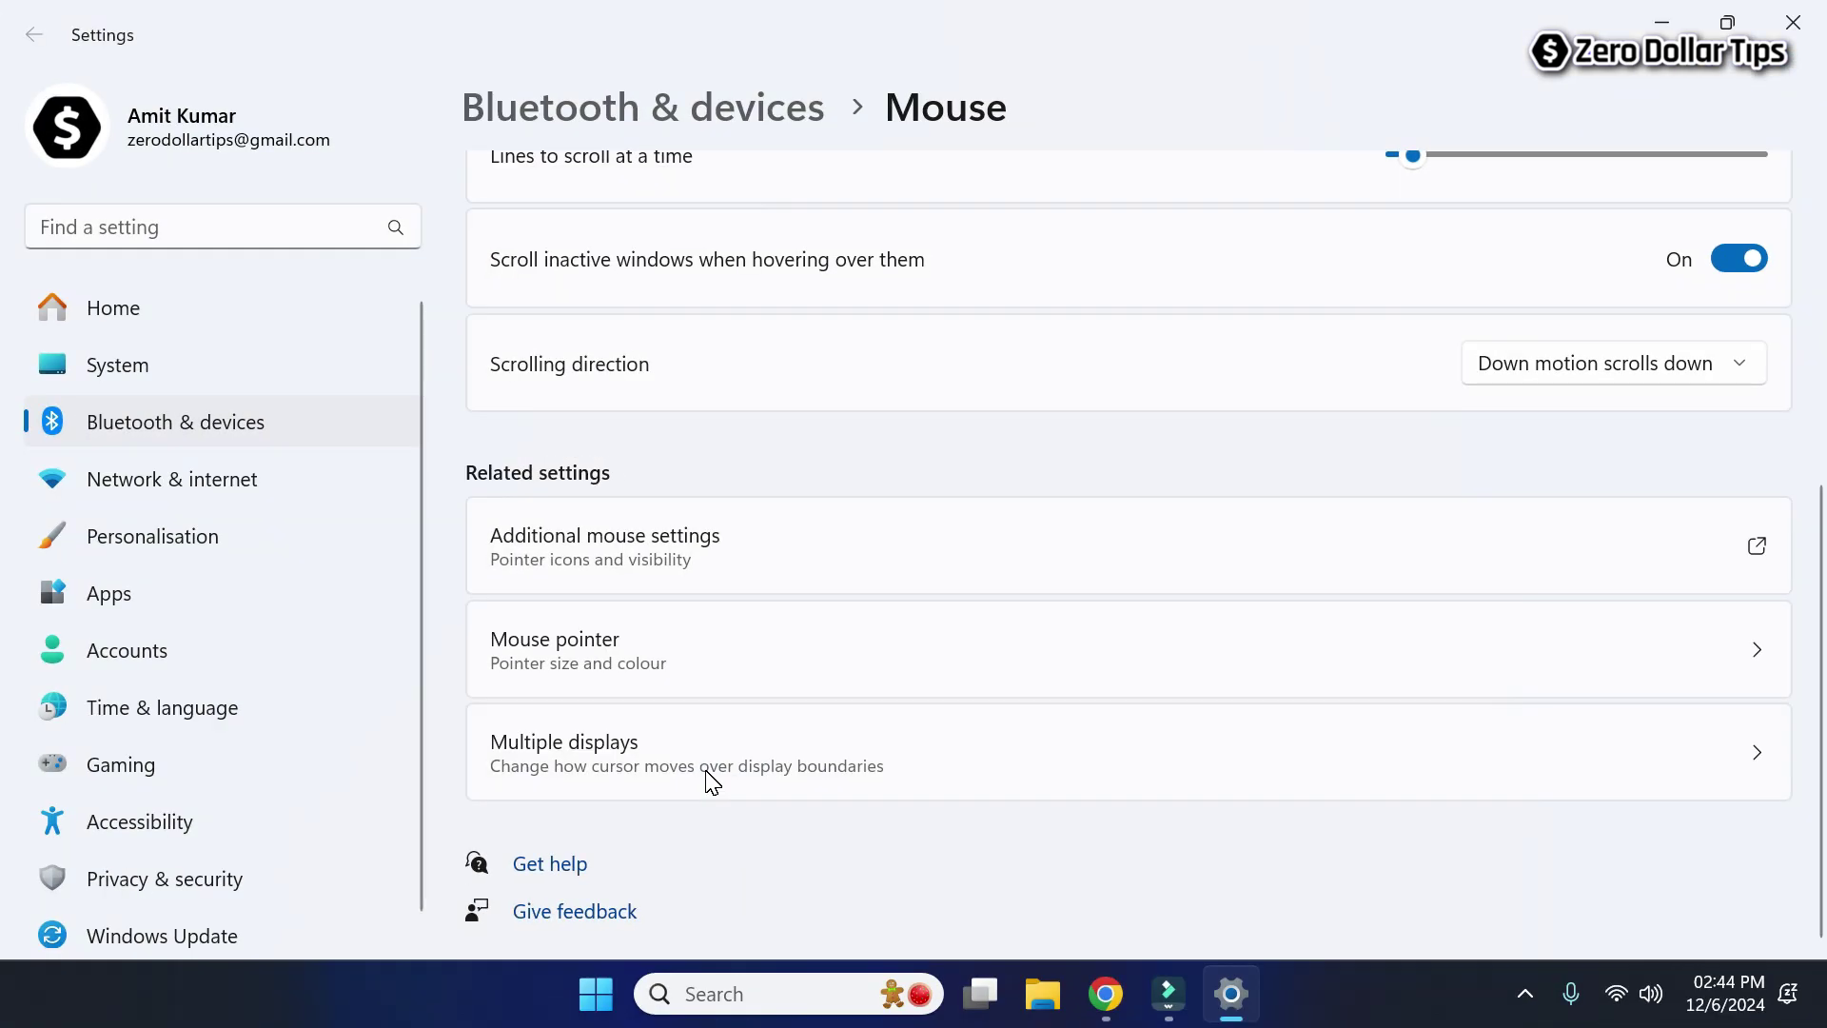